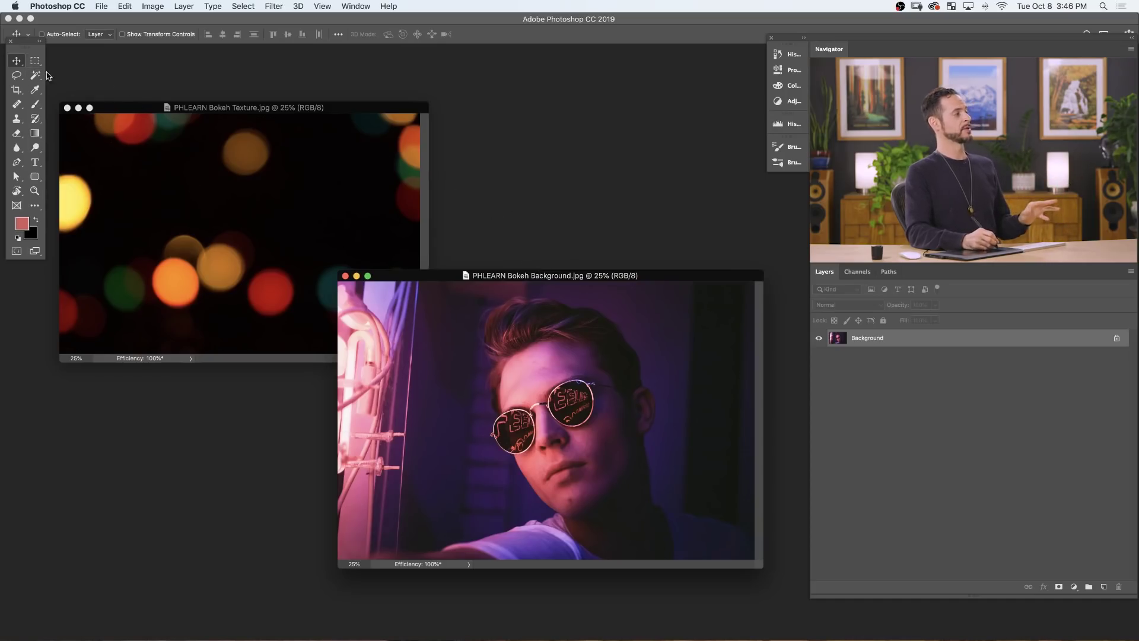
- Drag the bokeh texture image into the PHLEARN Bokeh Background.jpg portrait as Layer 1
drag(147, 108, 158, 99)
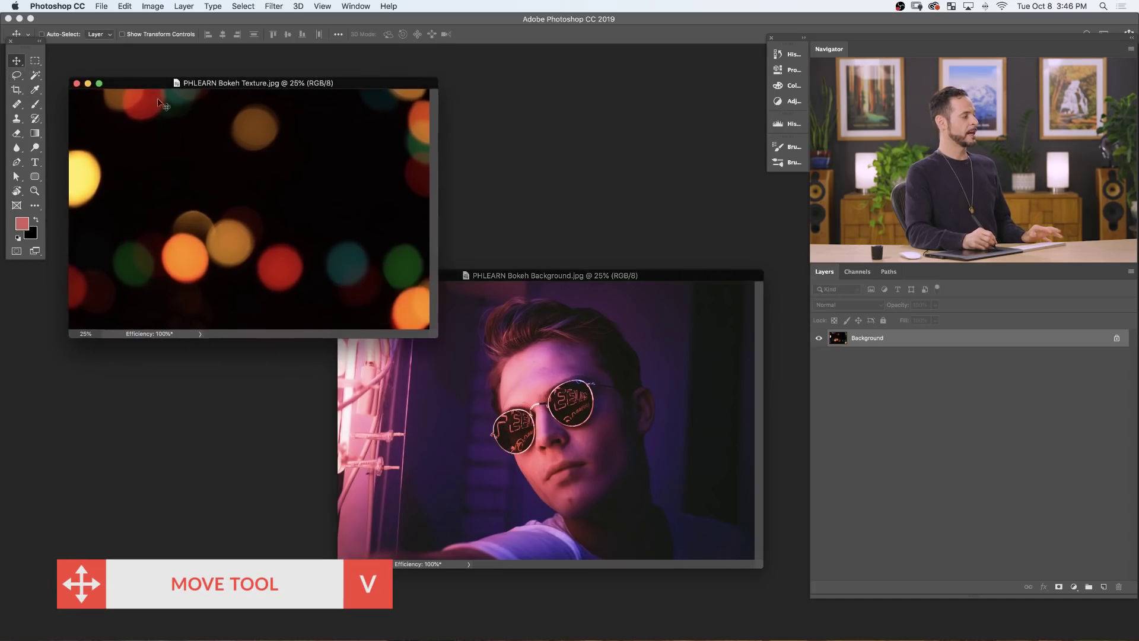
drag(245, 224, 380, 323)
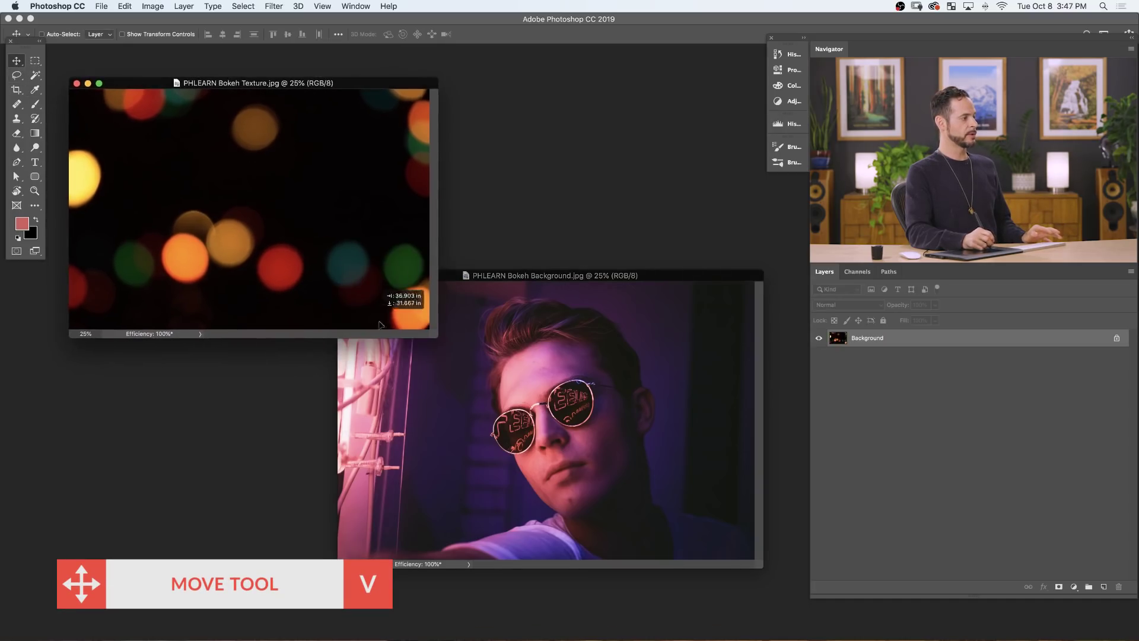
drag(485, 399, 596, 402)
- Free-transform Layer 1, stretching its corners out to the lower-left and top-right canvas edges
key(f)
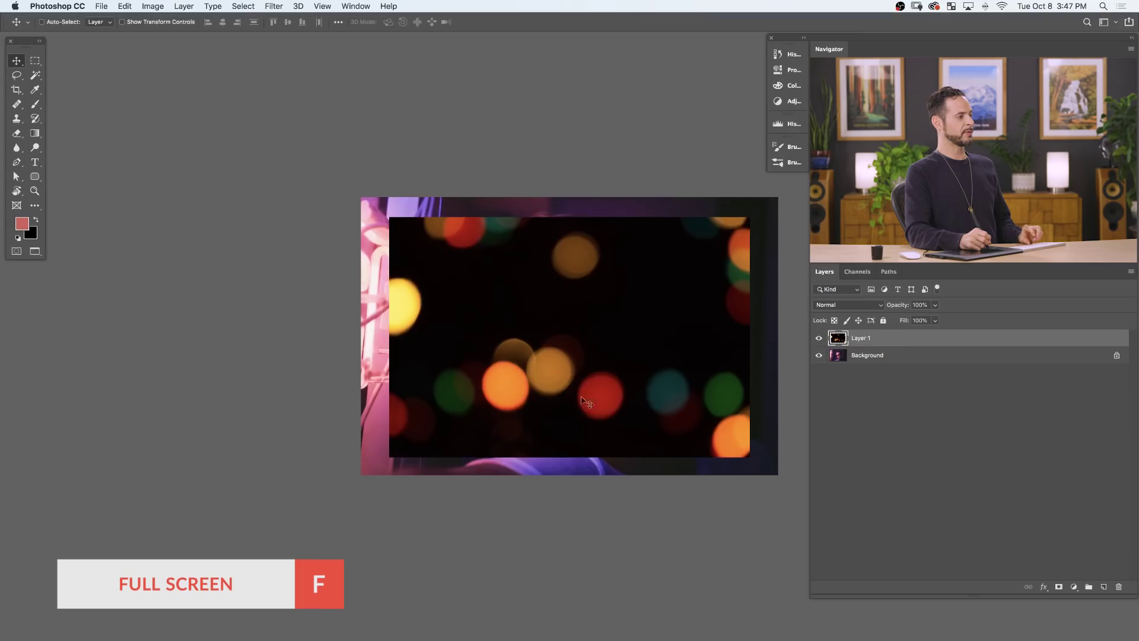
scroll(593, 380, up, 4)
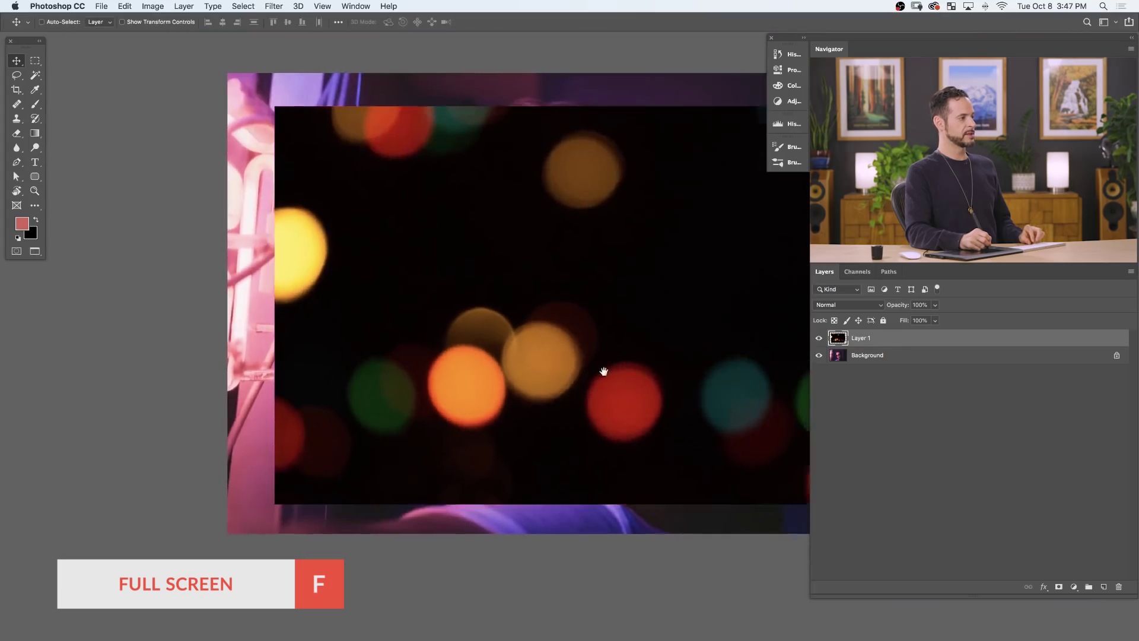
drag(604, 372, 478, 415)
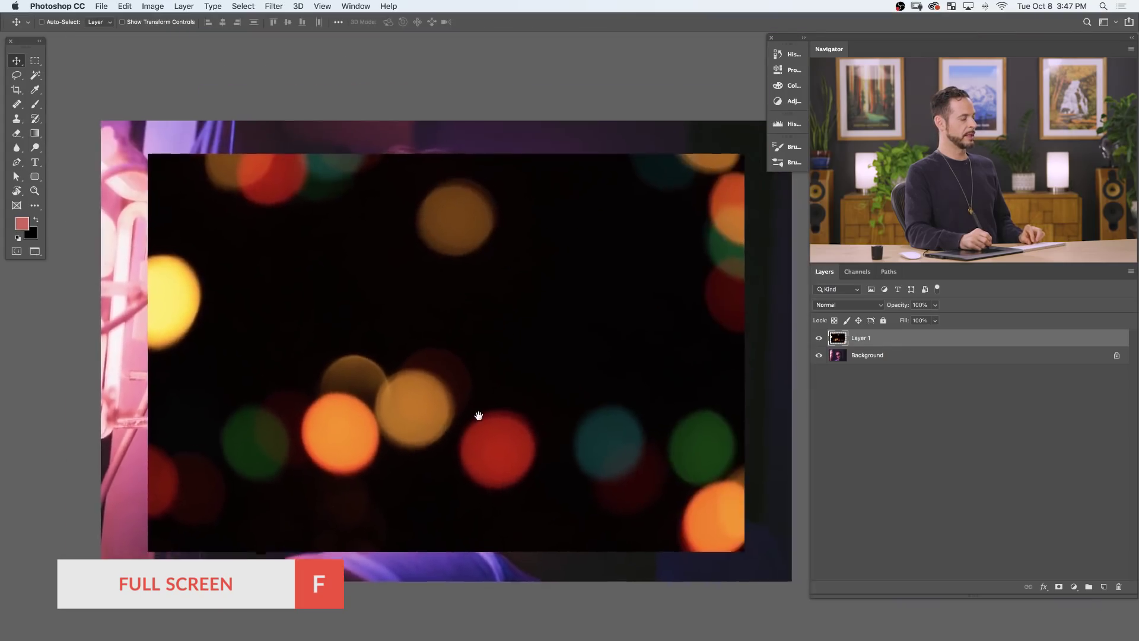
click(818, 339)
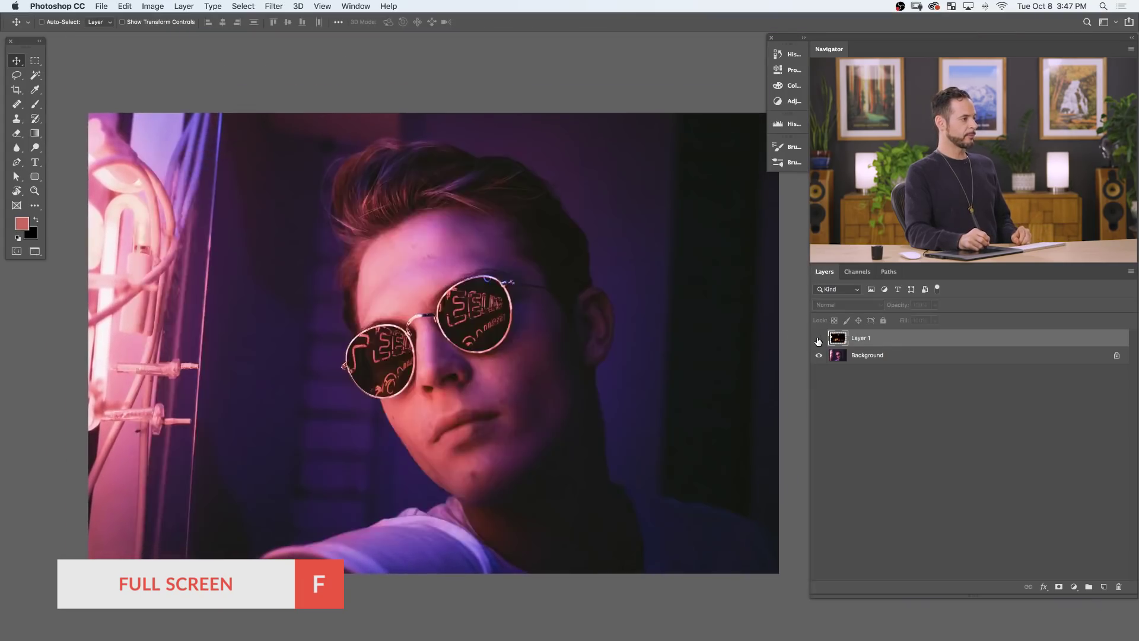
click(818, 339)
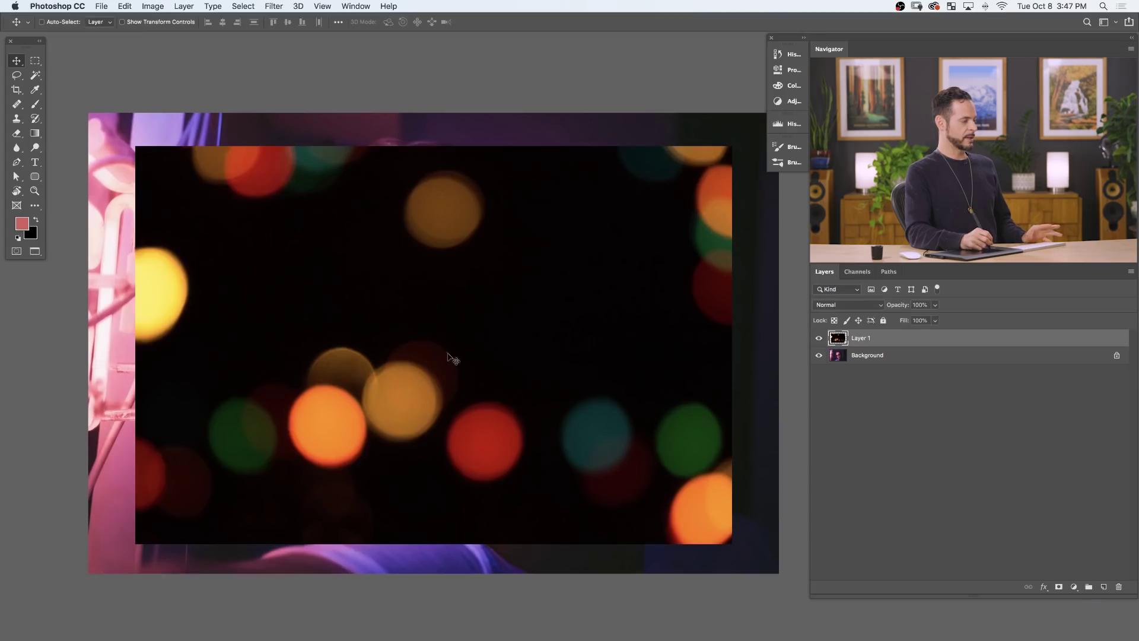
key(super+t)
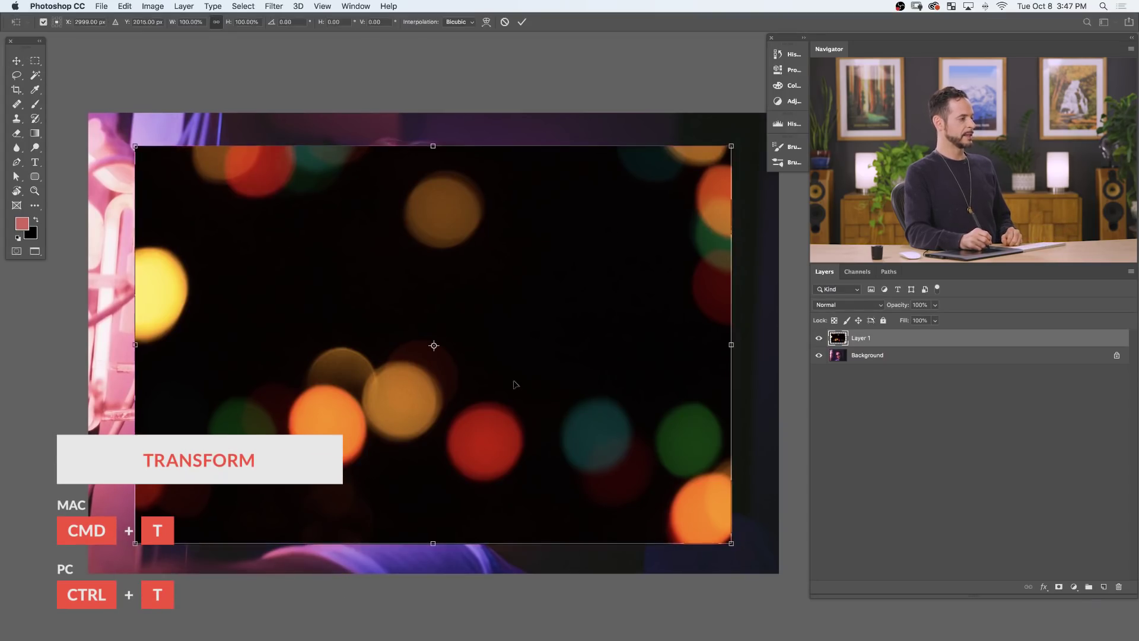
drag(135, 542, 83, 577)
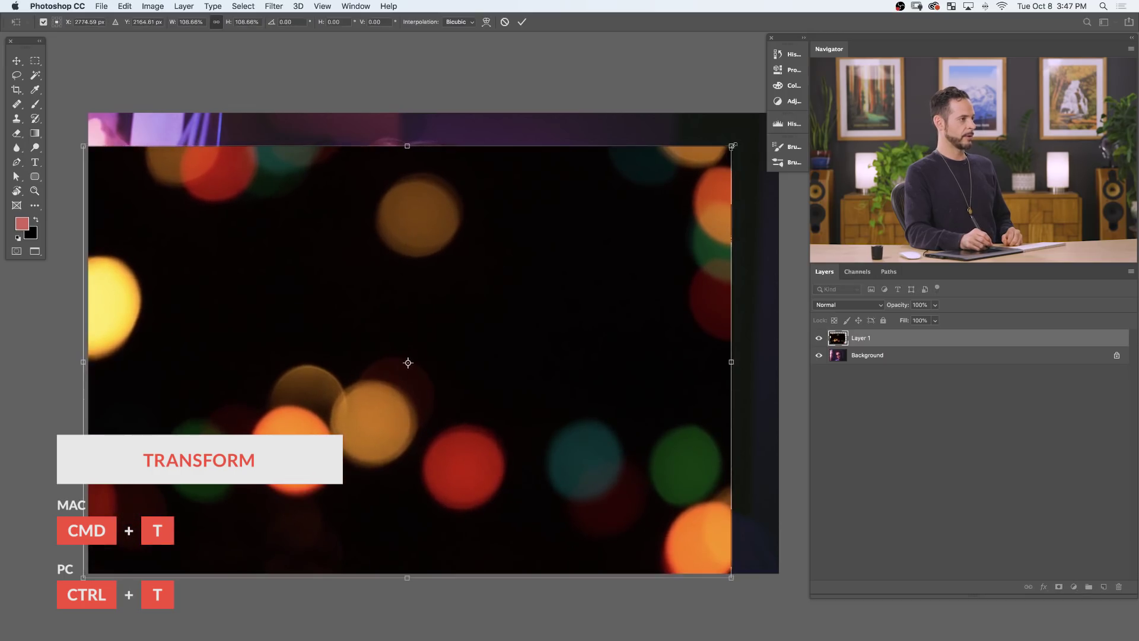
drag(733, 146, 794, 111)
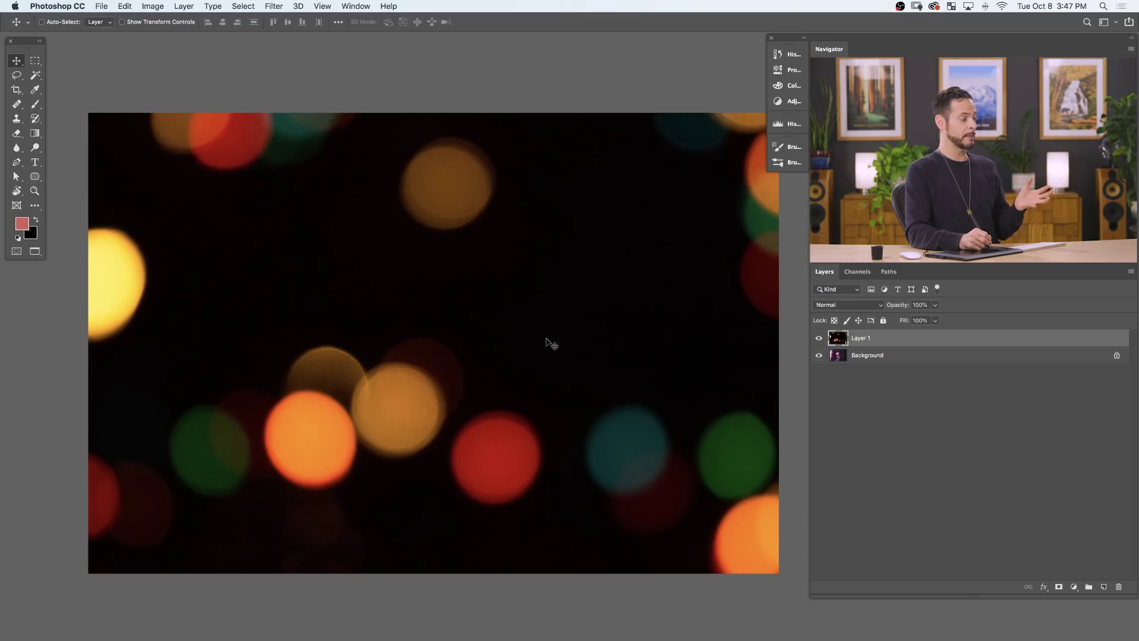
- Set Layer 1's blend mode to Screen and toggle its visibility to compare before and after
click(830, 308)
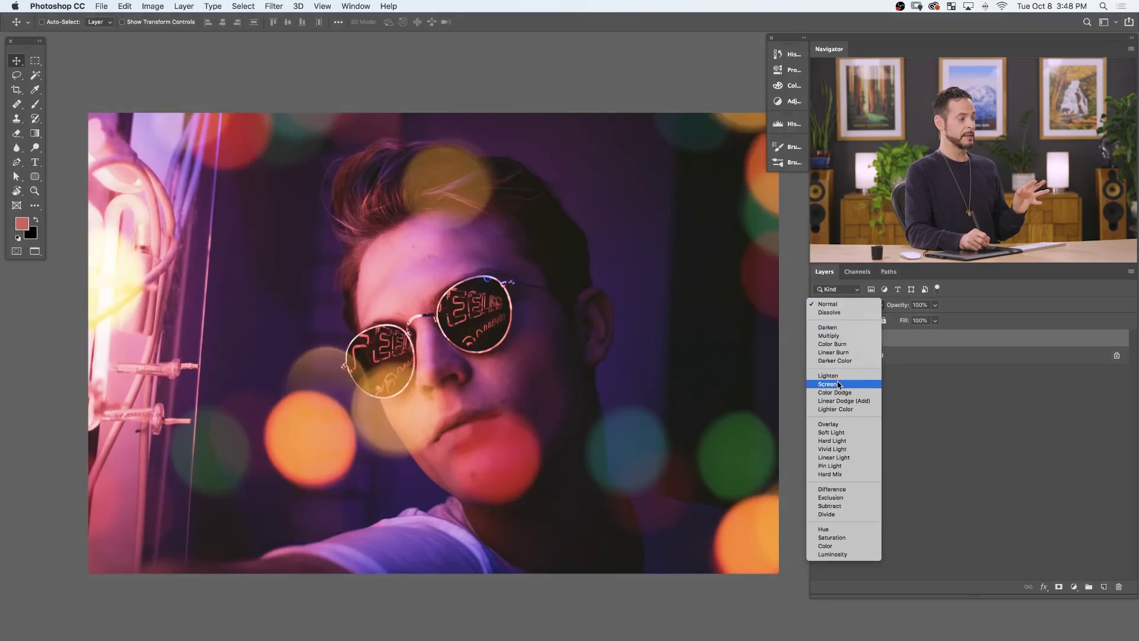
click(839, 385)
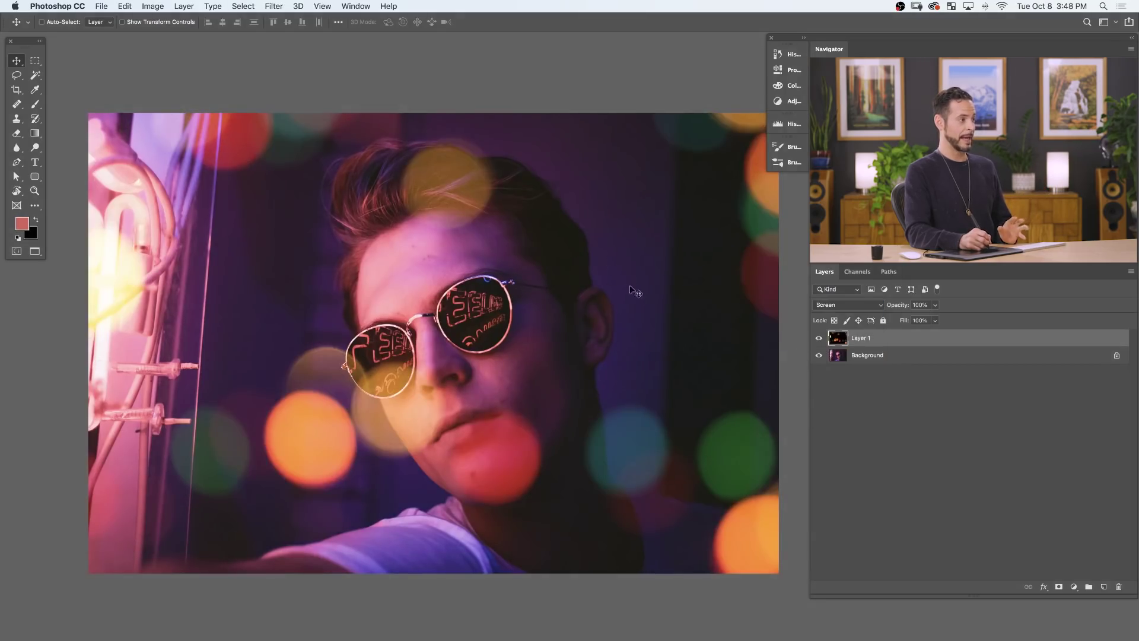
click(819, 340)
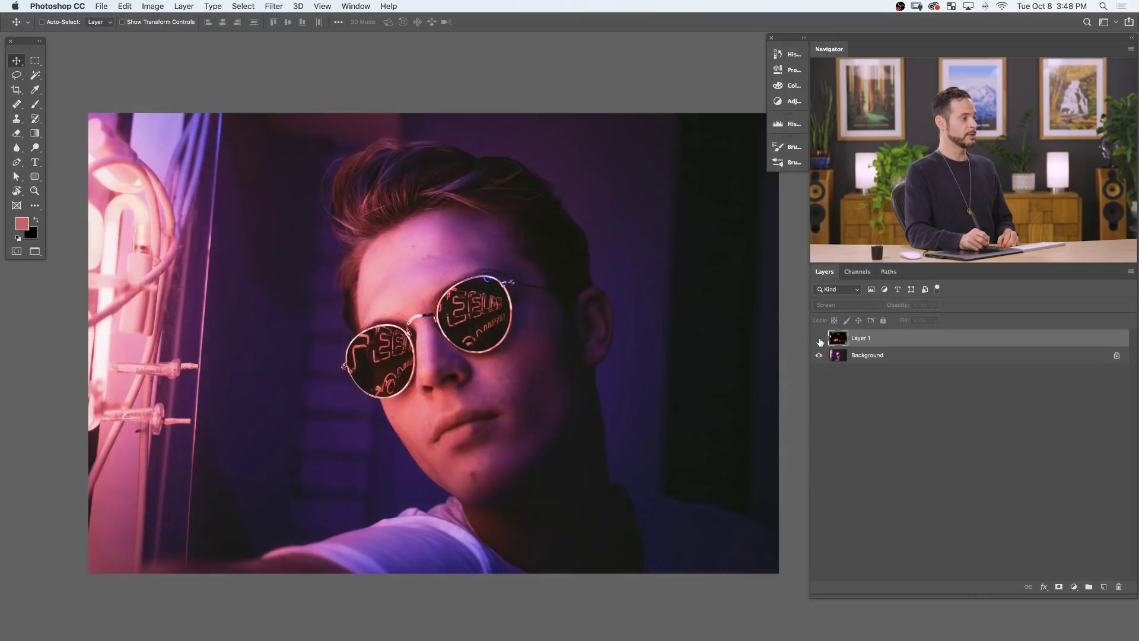
click(819, 339)
click(818, 339)
click(819, 339)
click(820, 339)
click(820, 340)
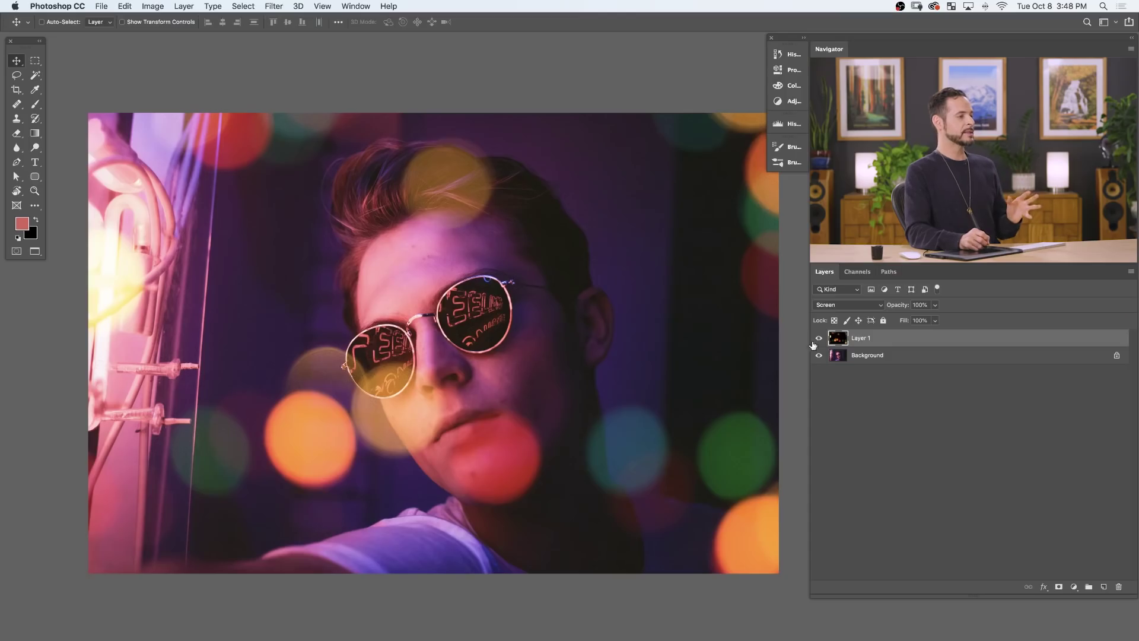
click(819, 340)
click(819, 339)
click(819, 339)
click(818, 340)
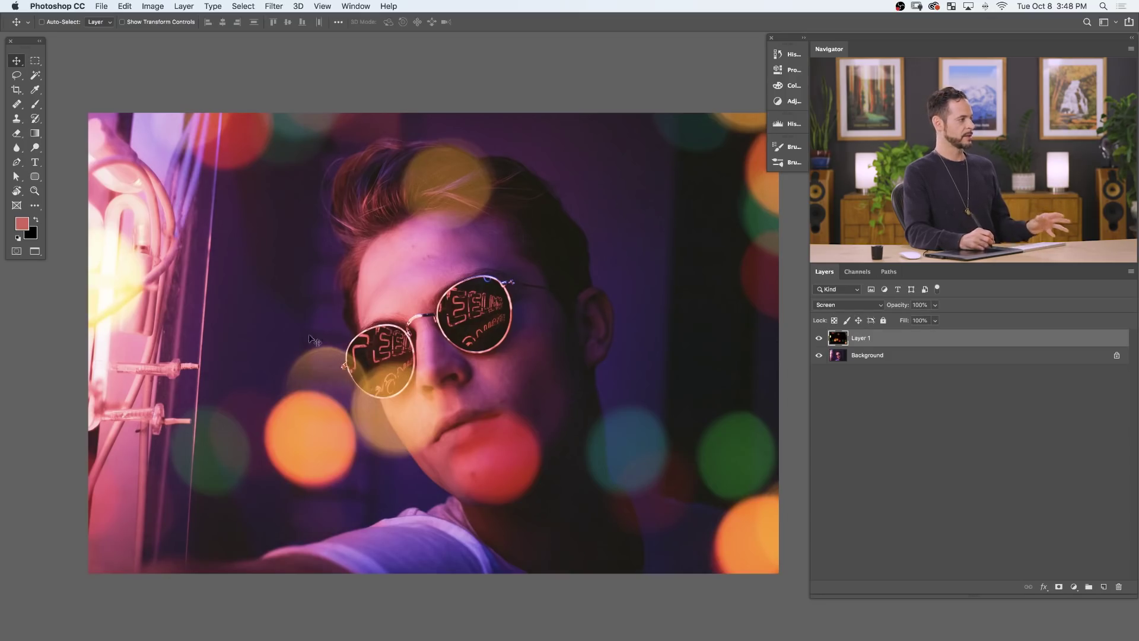
click(820, 338)
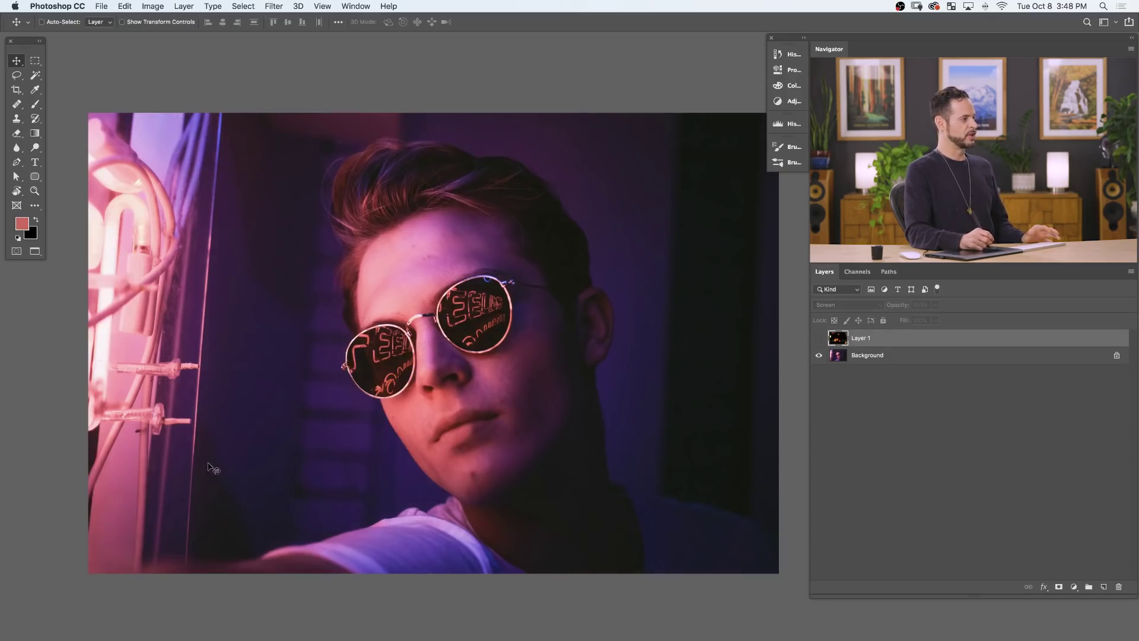
click(820, 338)
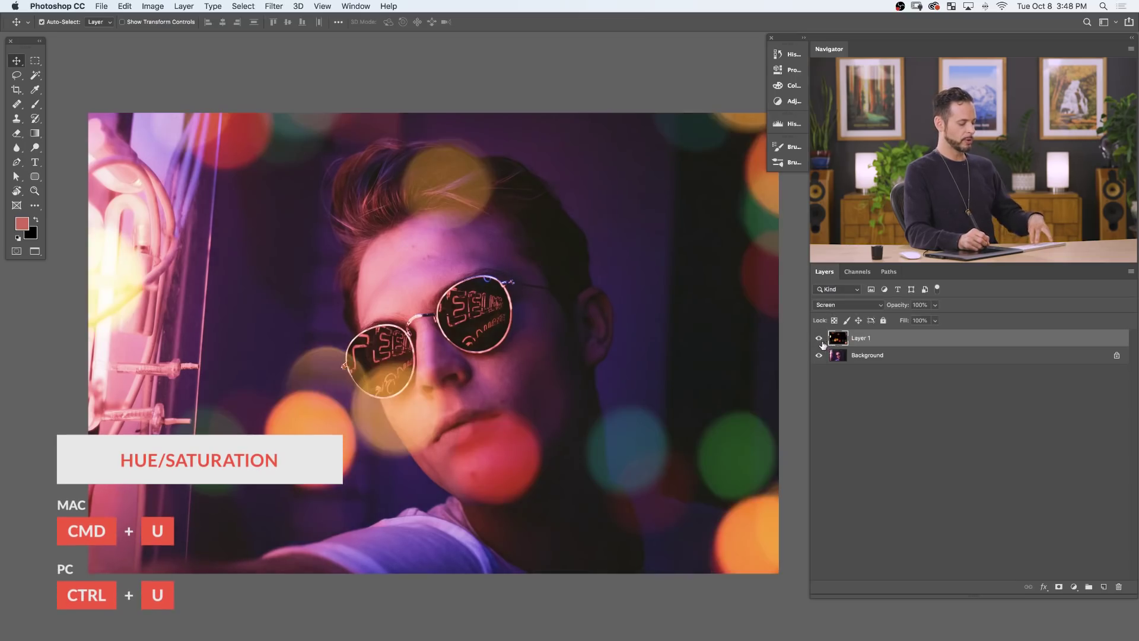
- Colorize Layer 1 with Hue/Saturation at Hue 310, Saturation 67, Lightness 0
key(super+u)
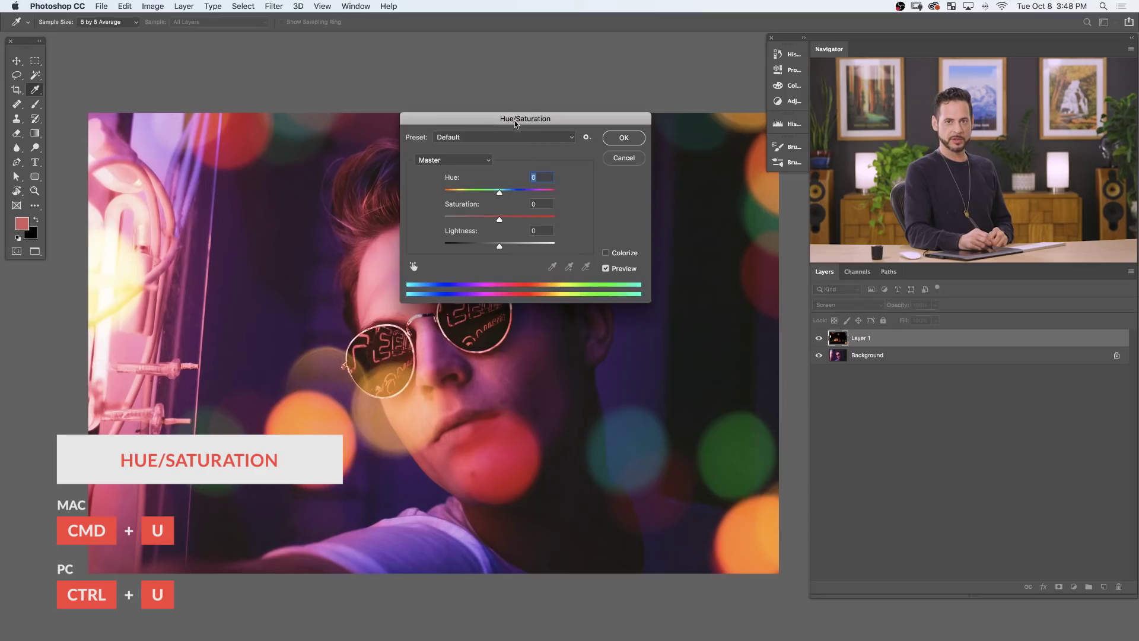
click(606, 253)
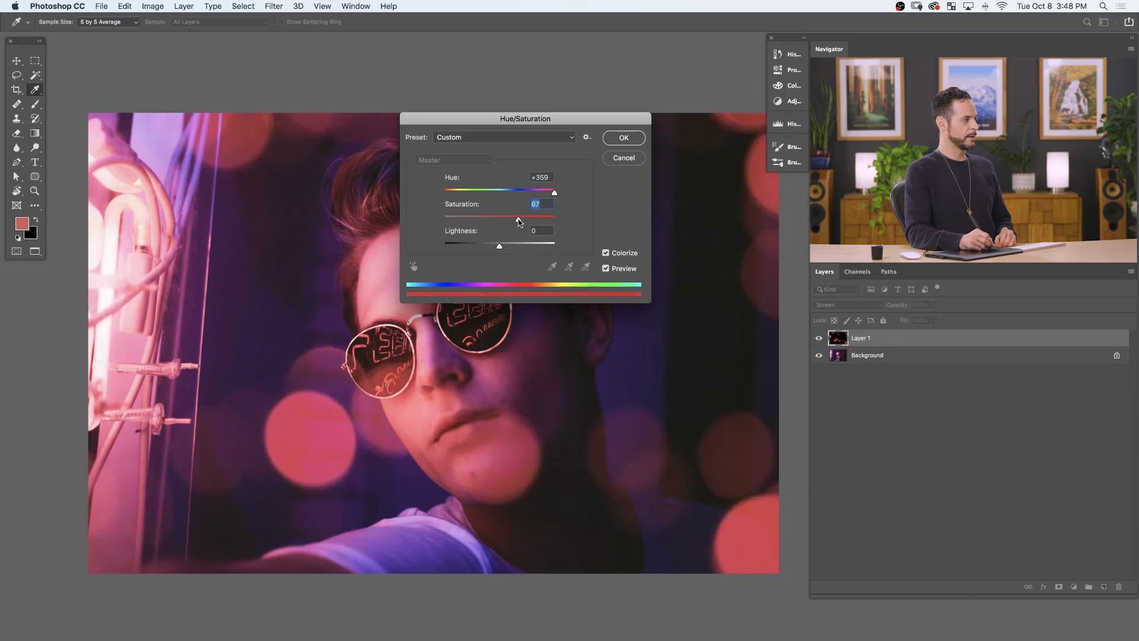
mouse_move(541, 192)
mouse_down()
mouse_move(438, 195)
mouse_move(532, 188)
mouse_up()
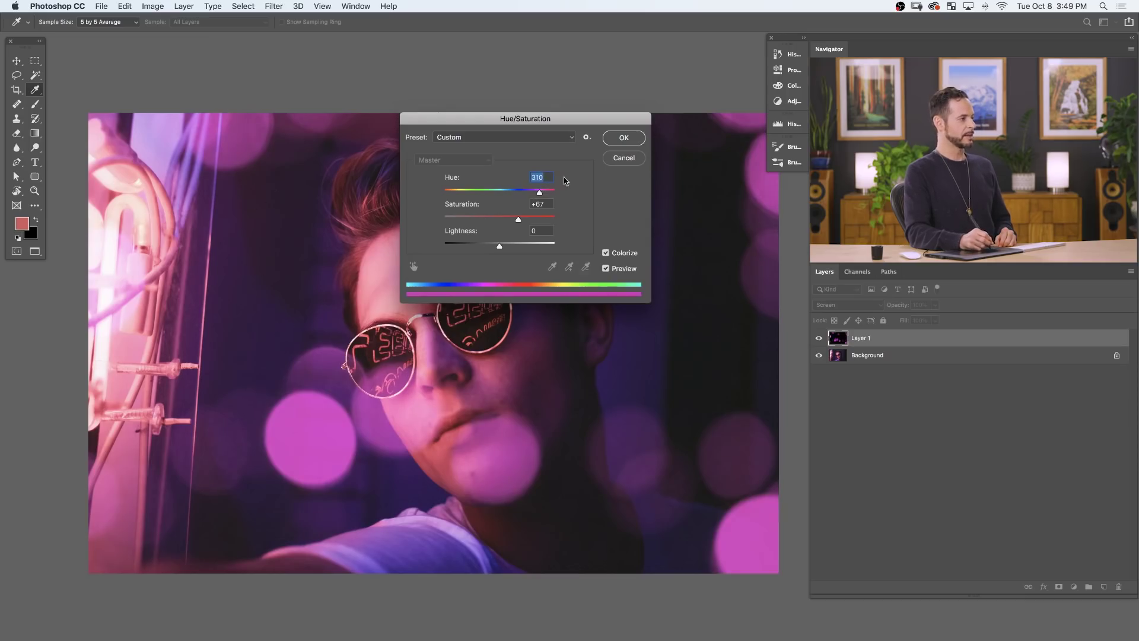
click(624, 138)
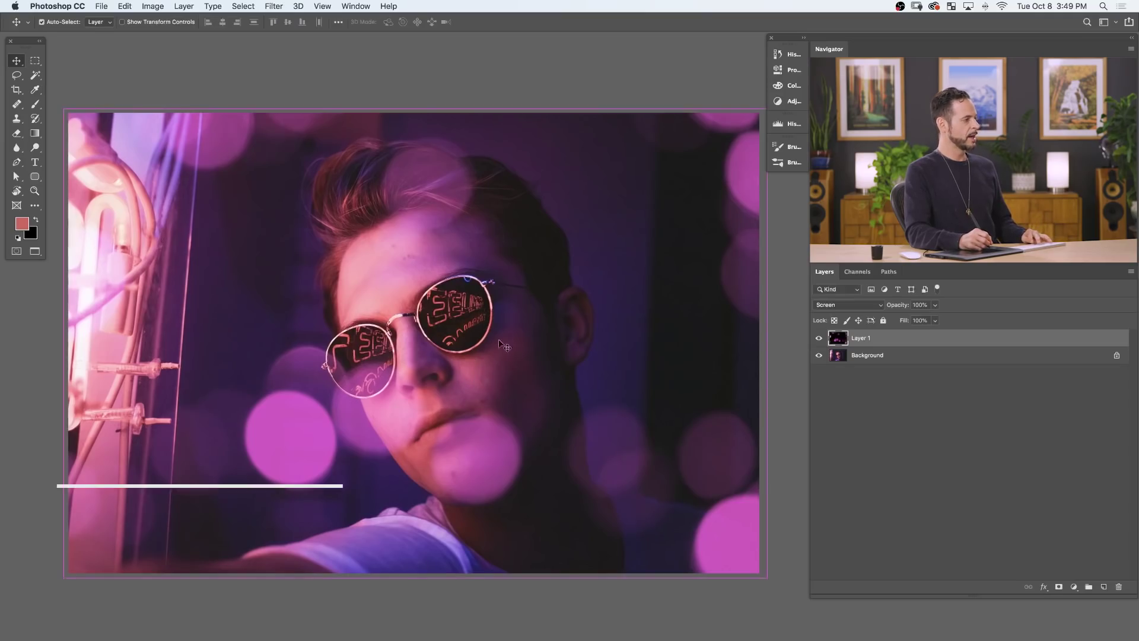
key(super+t)
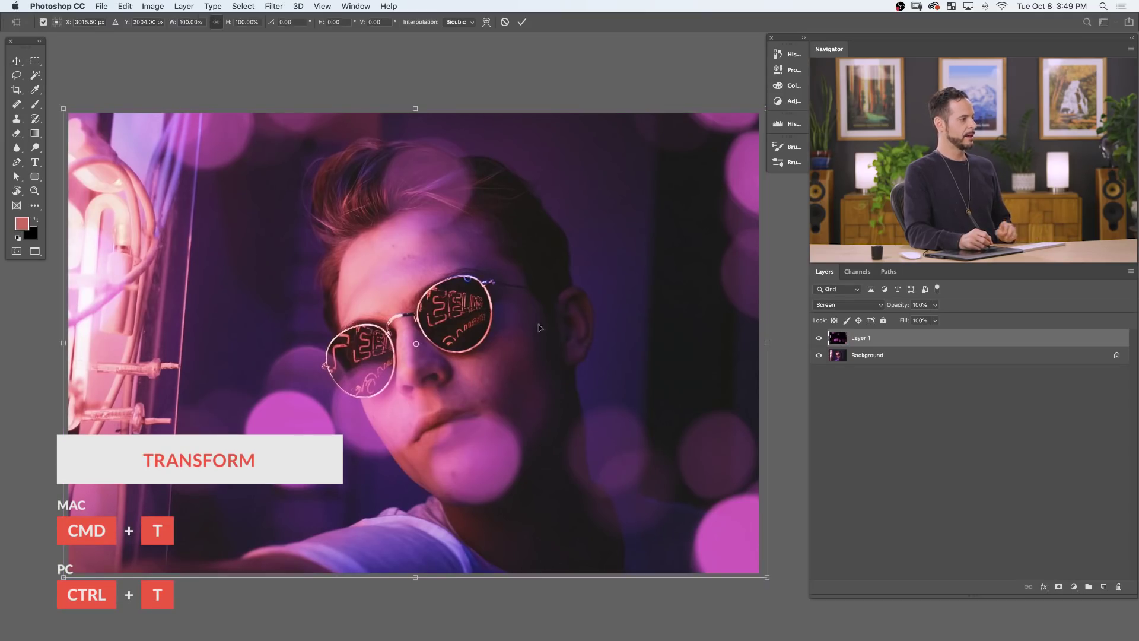
- Try horizontal and vertical flips on Layer 1 in Free Transform, then commit the flipped result
right_click(517, 307)
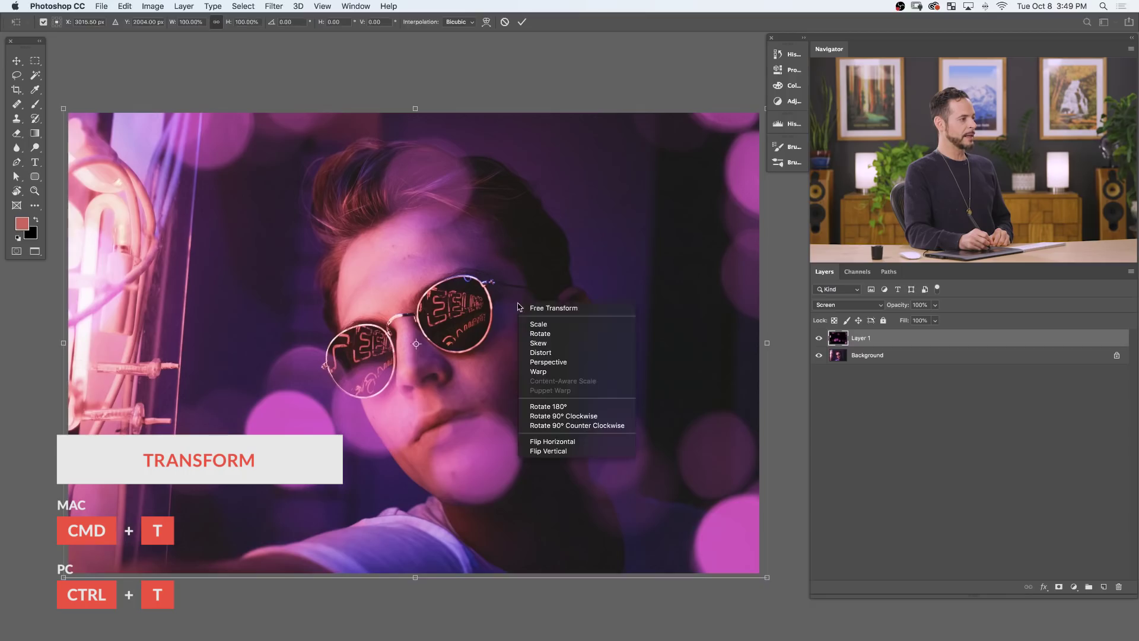
click(574, 444)
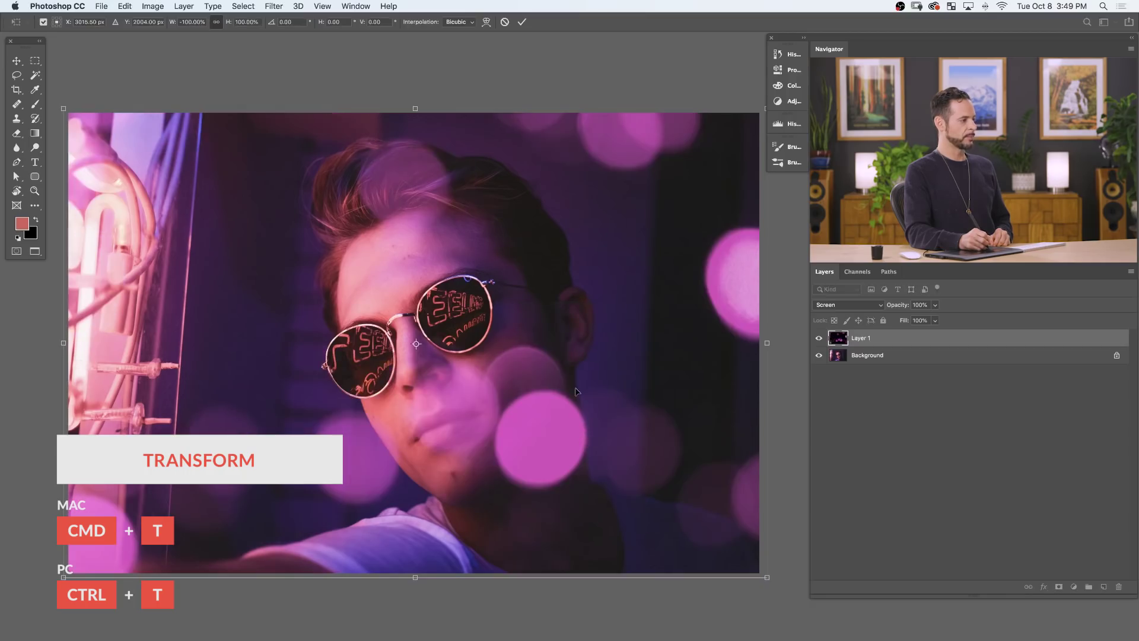
right_click(579, 385)
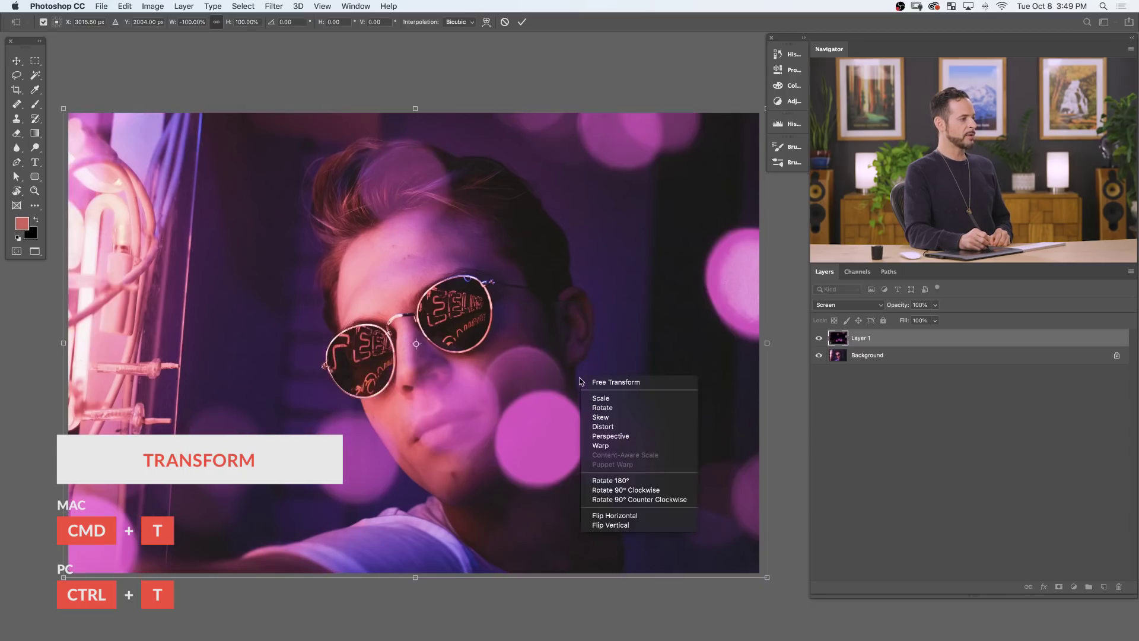
click(622, 526)
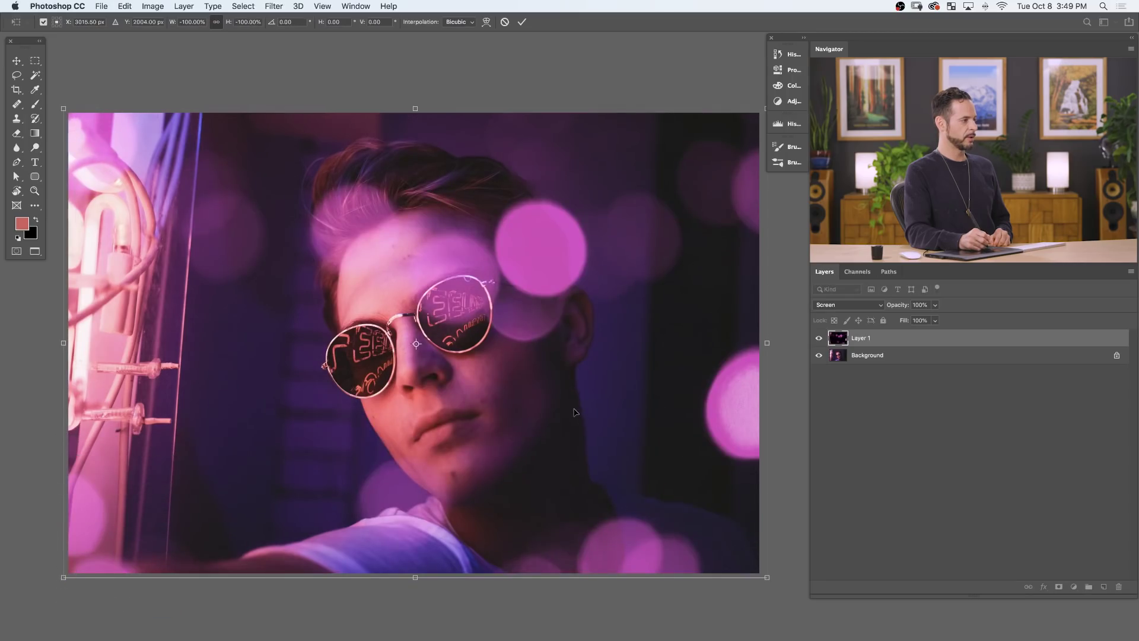
right_click(574, 411)
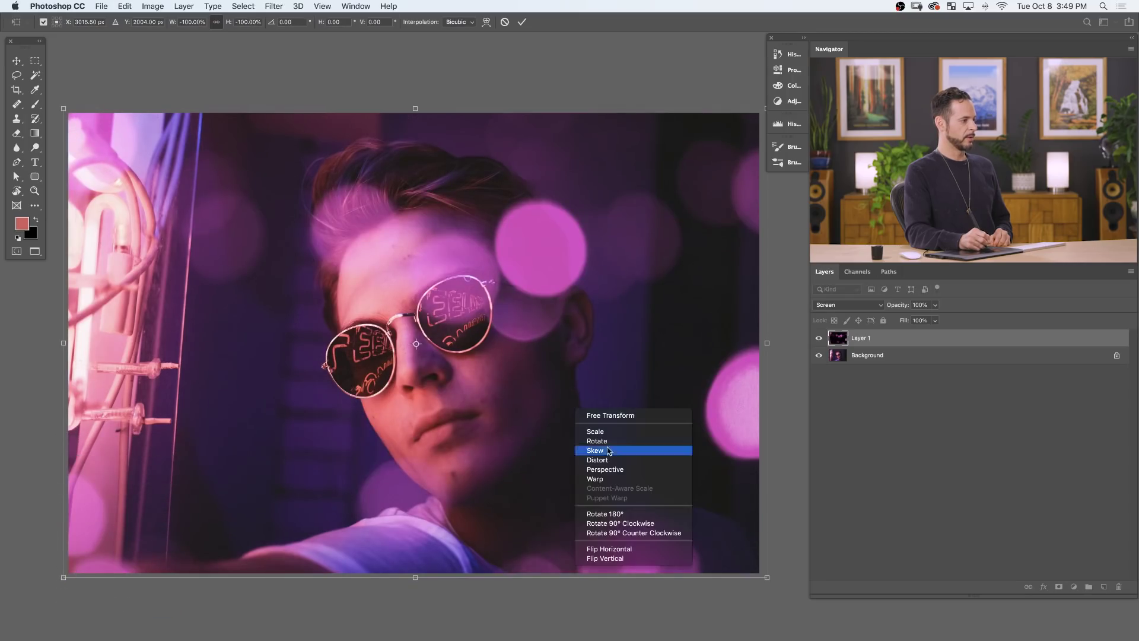
click(622, 544)
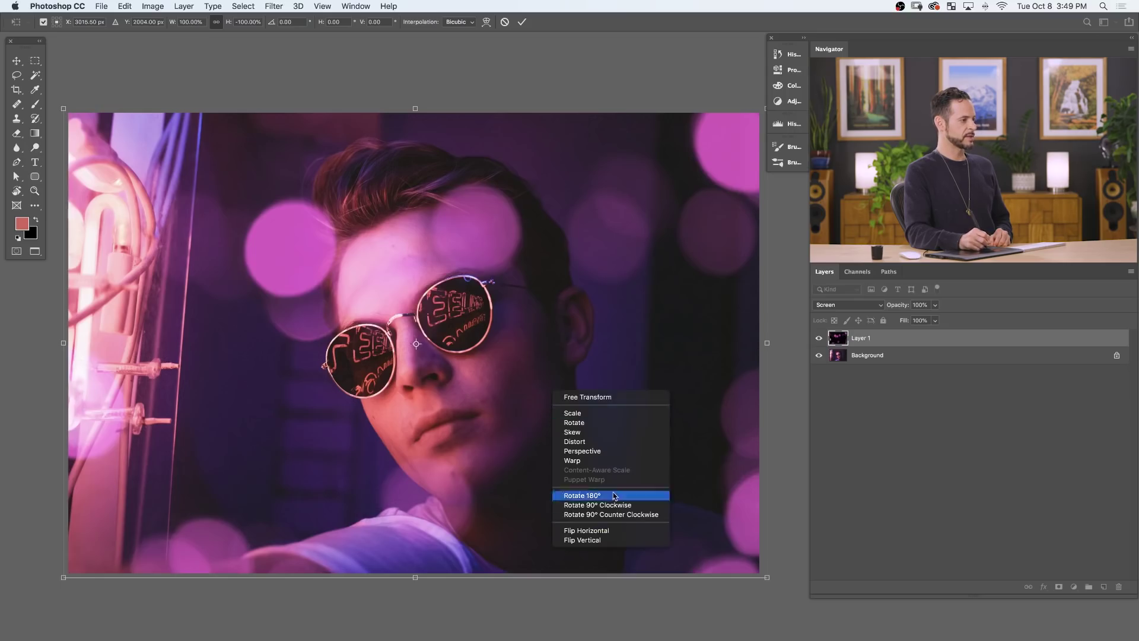
click(611, 531)
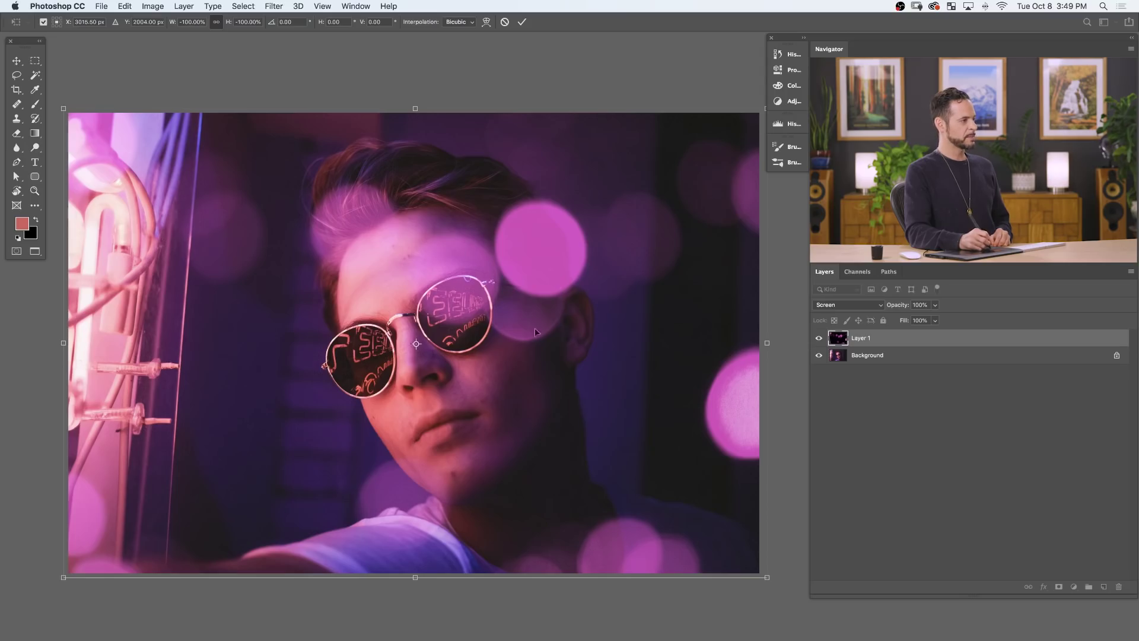
right_click(514, 391)
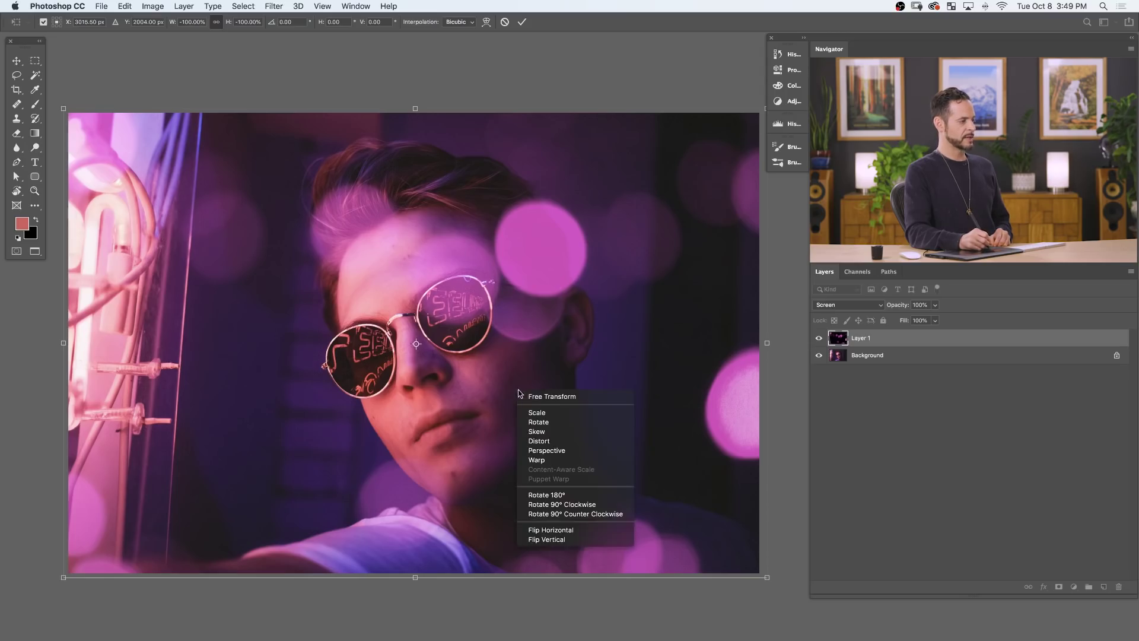
click(589, 529)
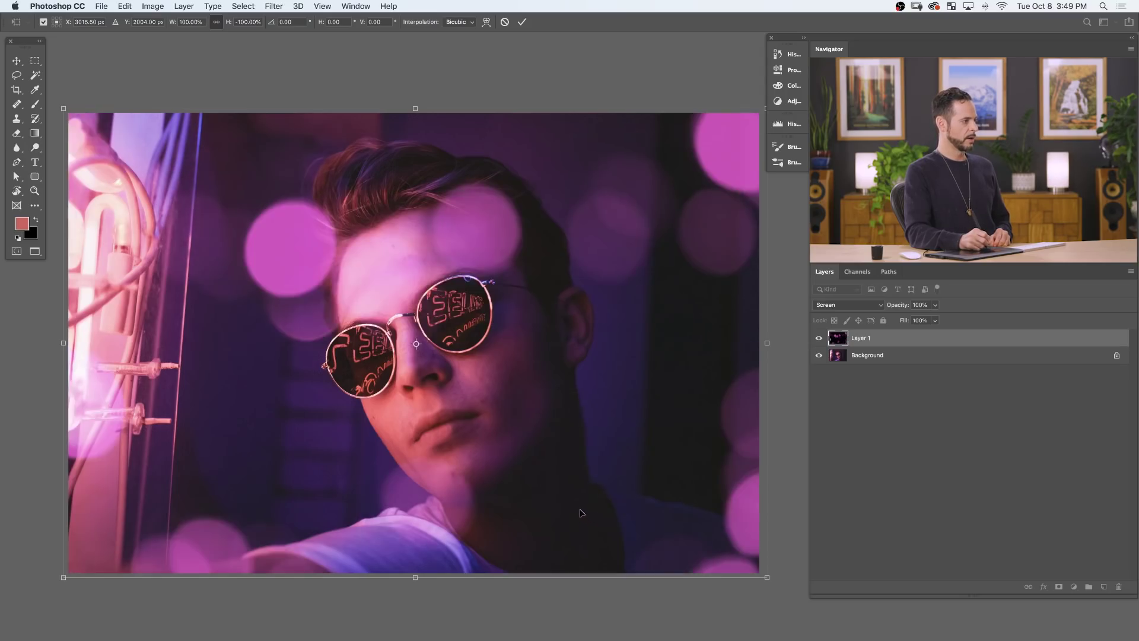
key(Return)
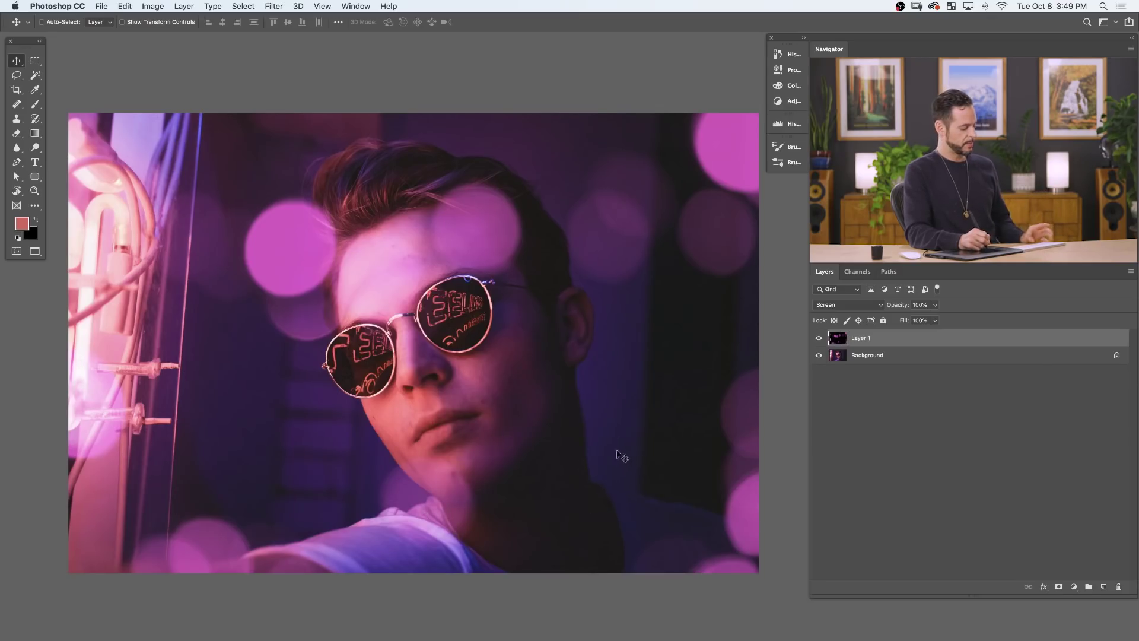
- Select the Clone Stamp sampling Current Layer and enlarge the brush to 633
key(s)
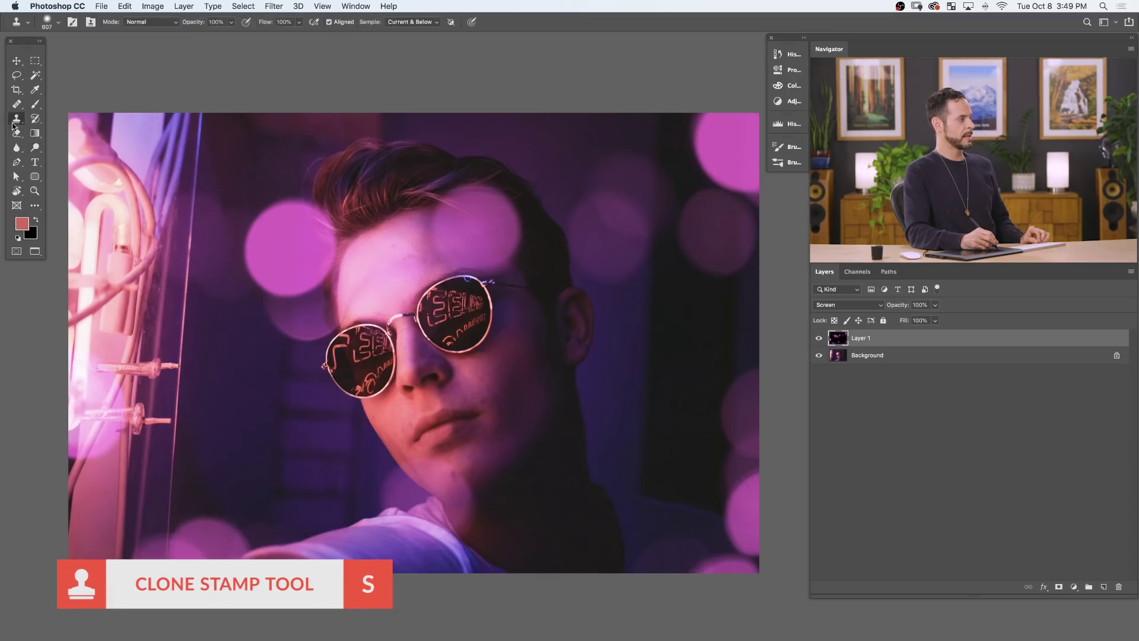
click(416, 23)
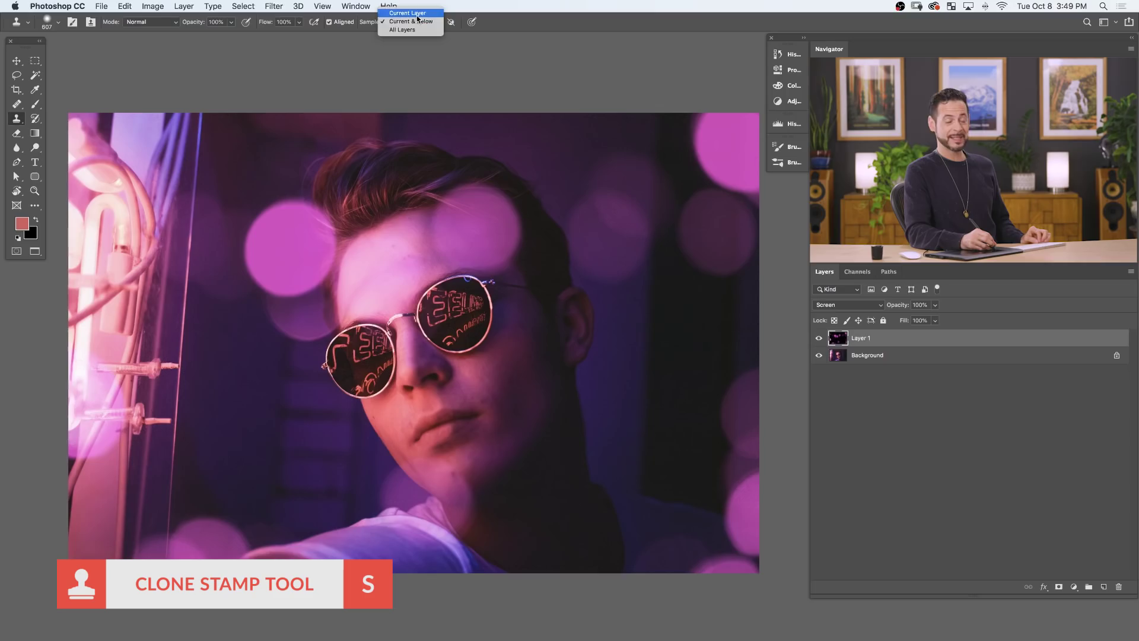
click(408, 13)
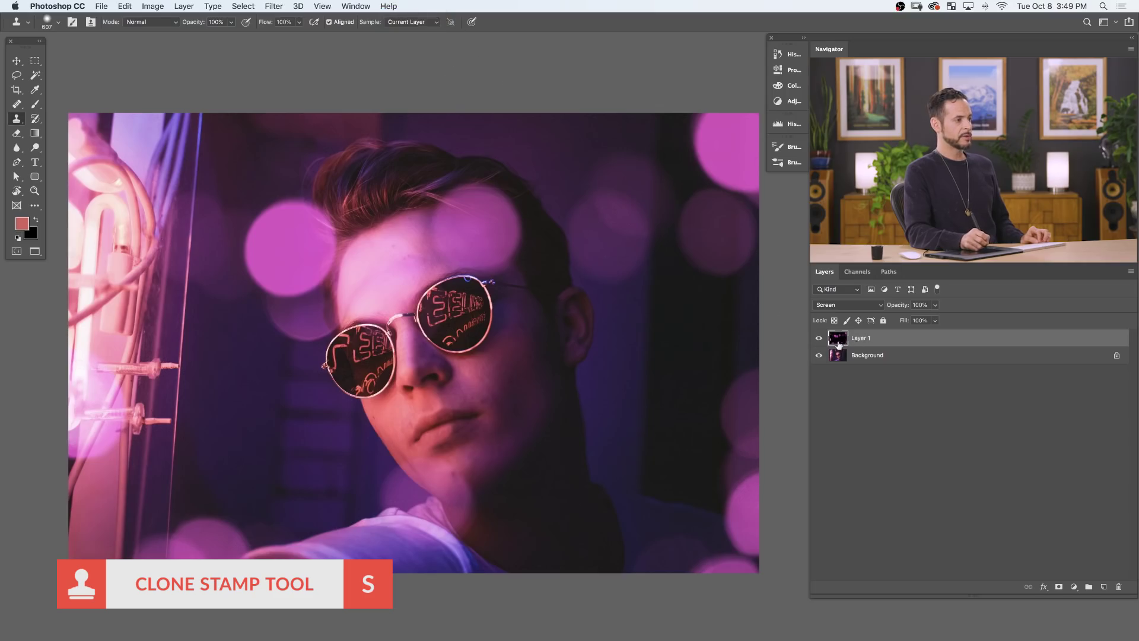
click(819, 338)
click(818, 338)
click(819, 338)
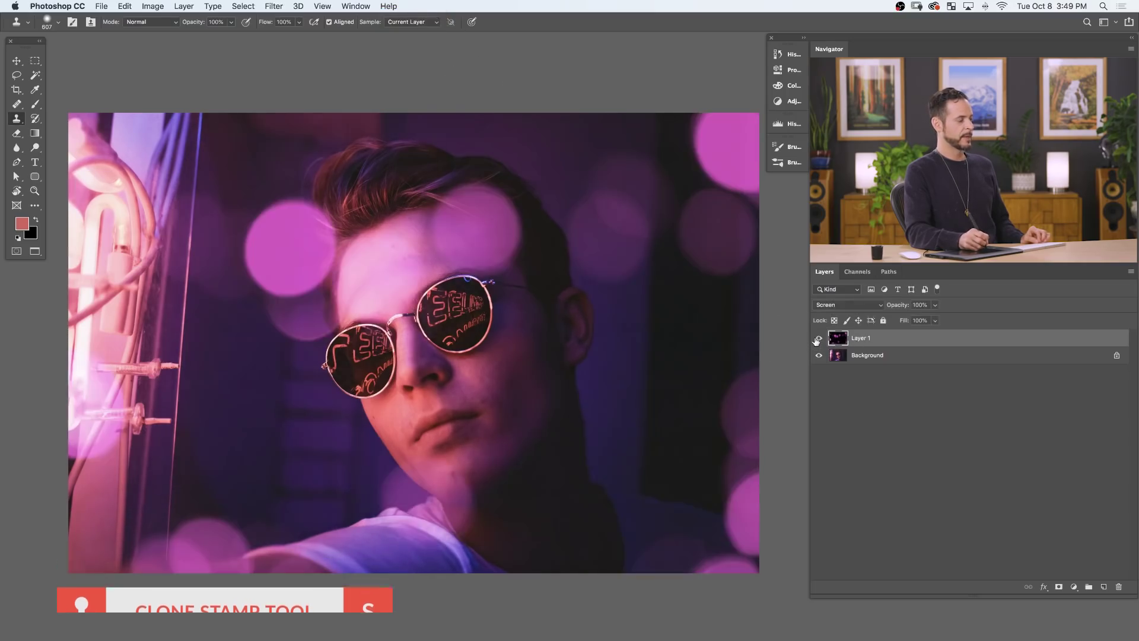
drag(433, 503, 432, 507)
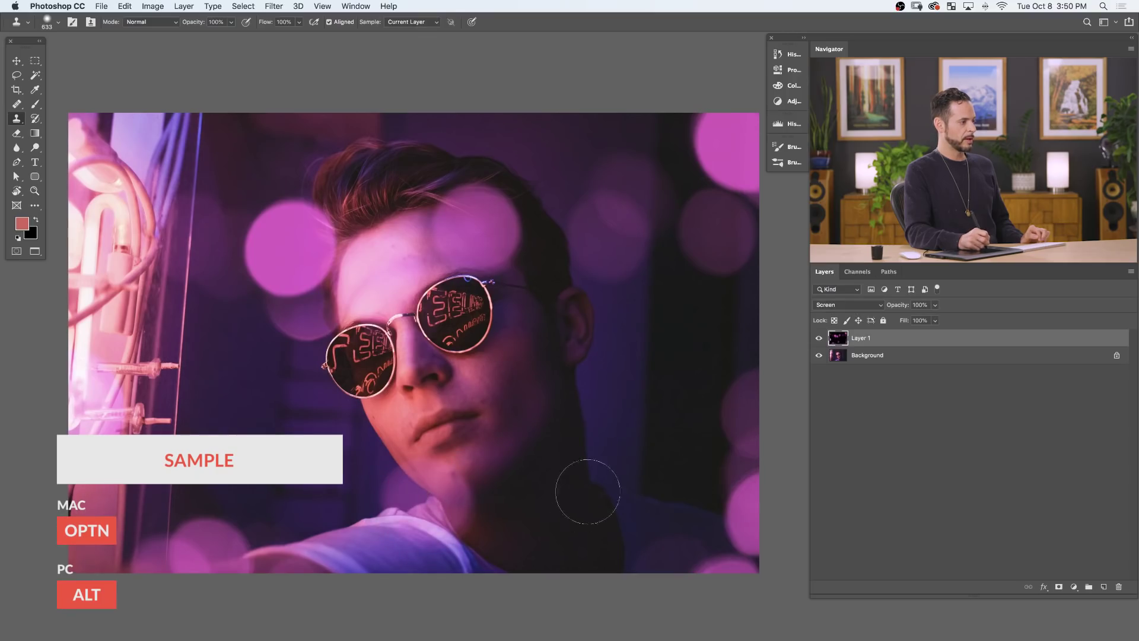
- Clone pink bokeh circles onto the jaw and right side, undoing two trial strokes
drag(587, 491, 590, 497)
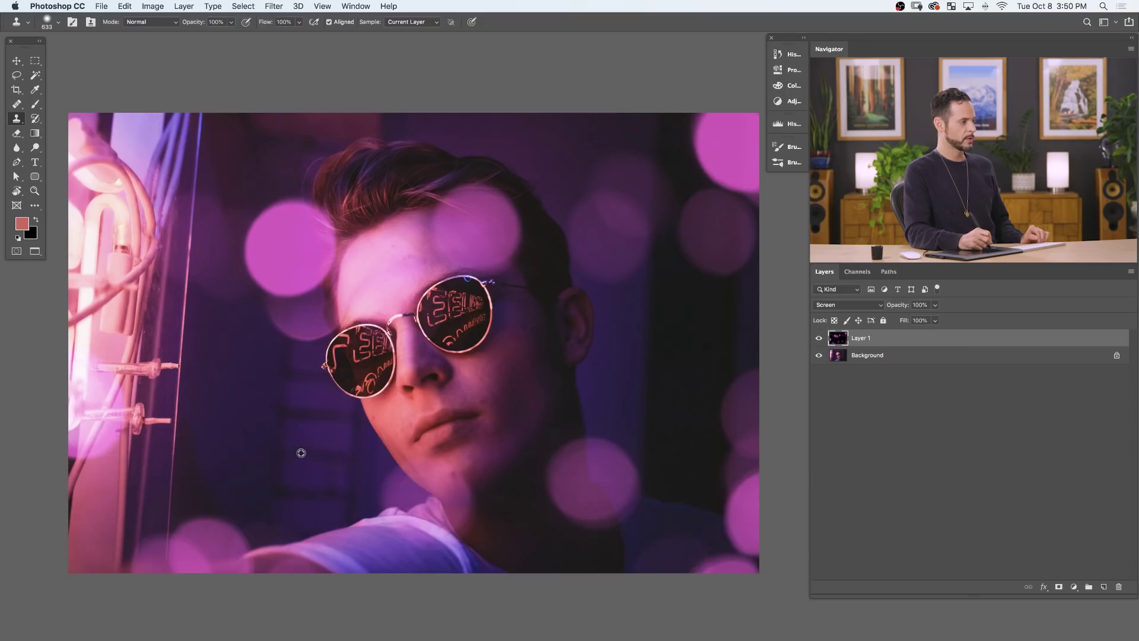
alt+click(303, 456)
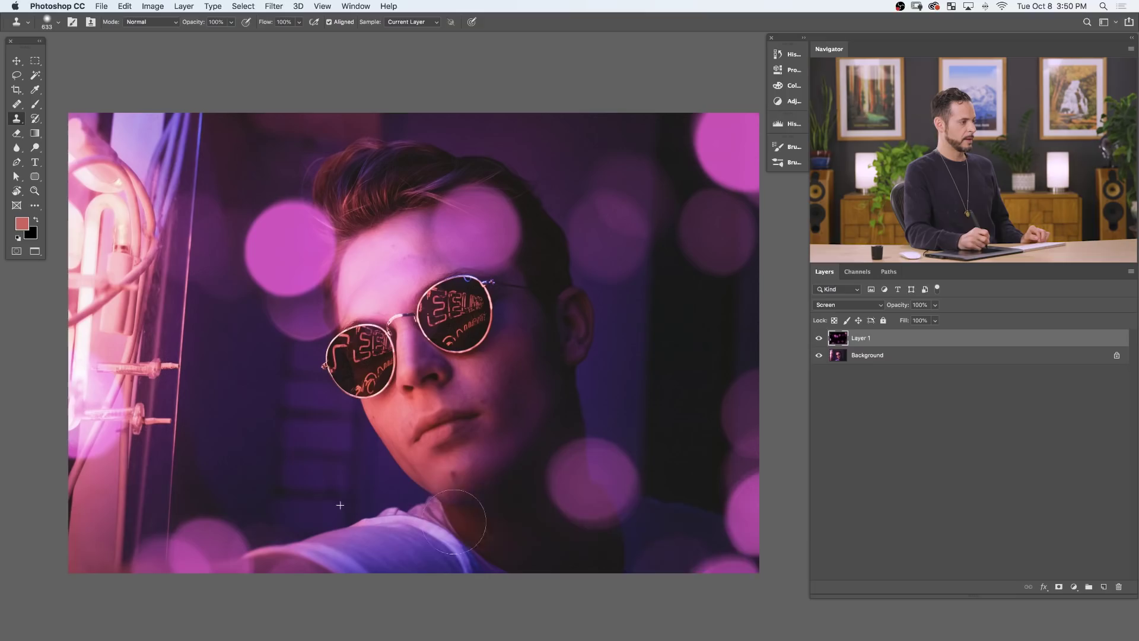
click(711, 558)
key(super+z)
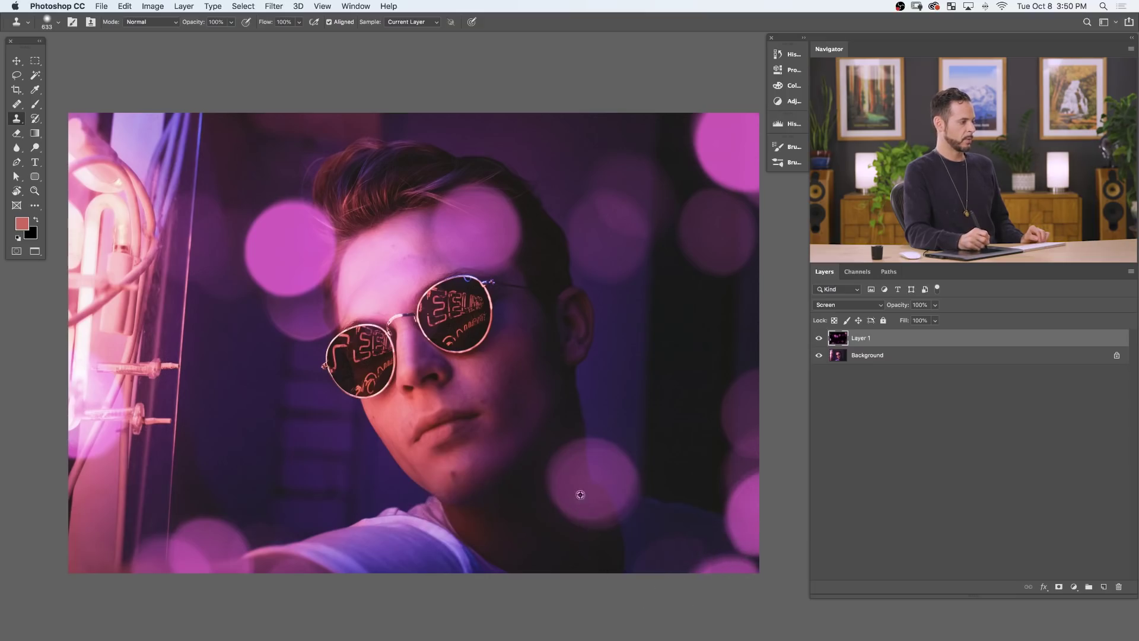
mouse_move(181, 507)
mouse_down()
mouse_move(184, 467)
mouse_move(207, 466)
mouse_move(193, 475)
mouse_move(228, 451)
mouse_up()
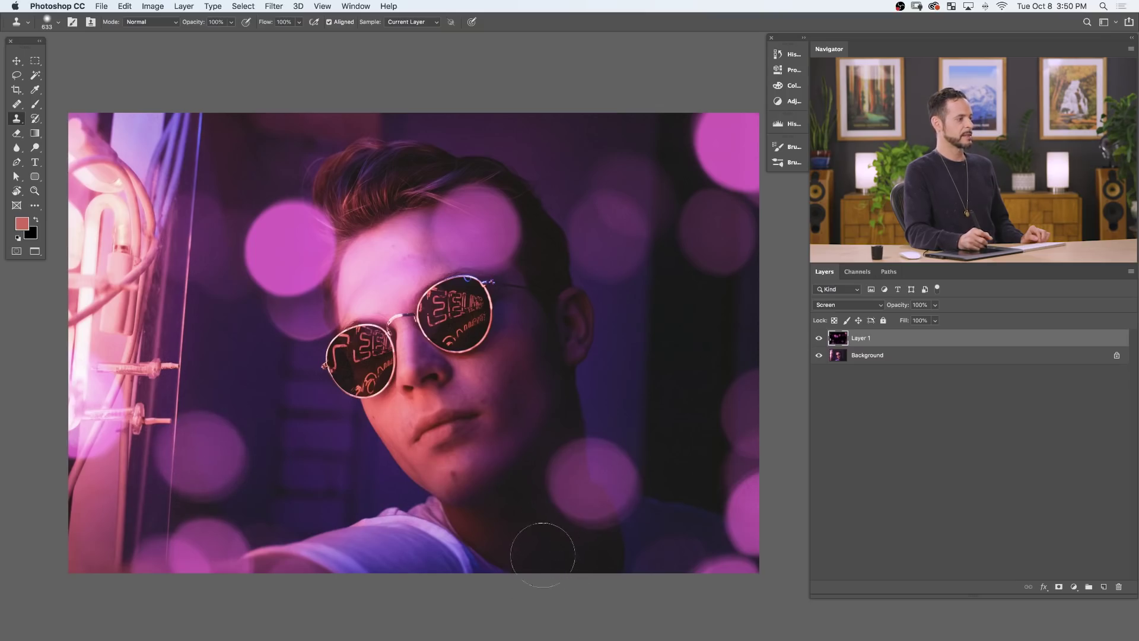
key(super+z)
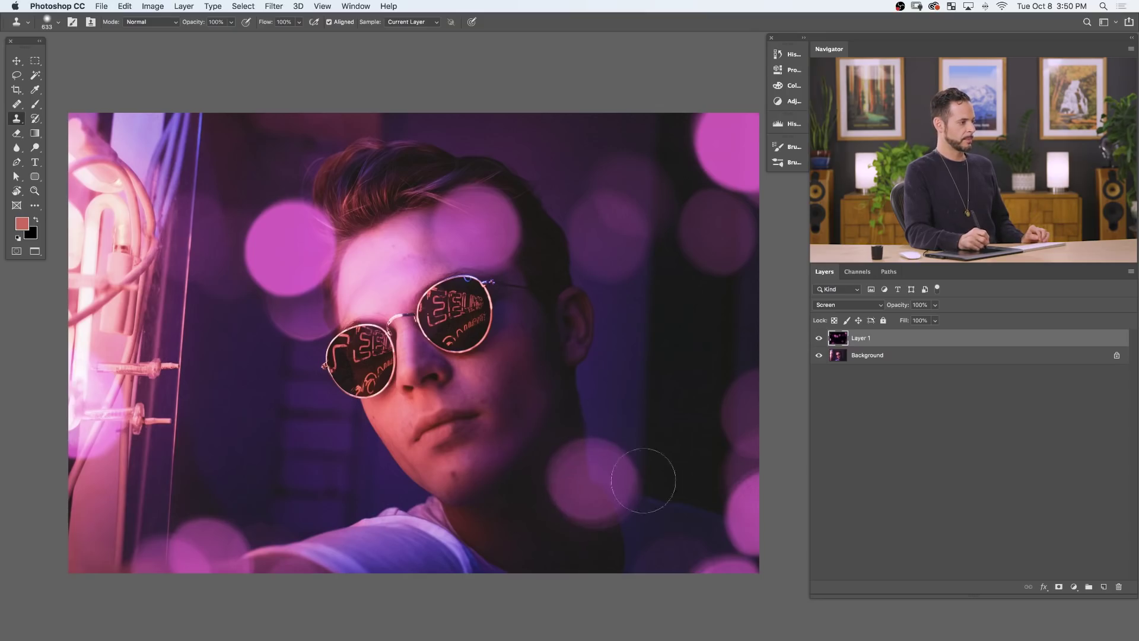
mouse_move(643, 481)
mouse_down()
mouse_move(681, 476)
mouse_move(681, 445)
mouse_move(692, 465)
mouse_up()
- Paint a dark patch over the bokeh below the chin, then compare Layer 1 on and off
alt+click(464, 492)
drag(597, 508, 563, 496)
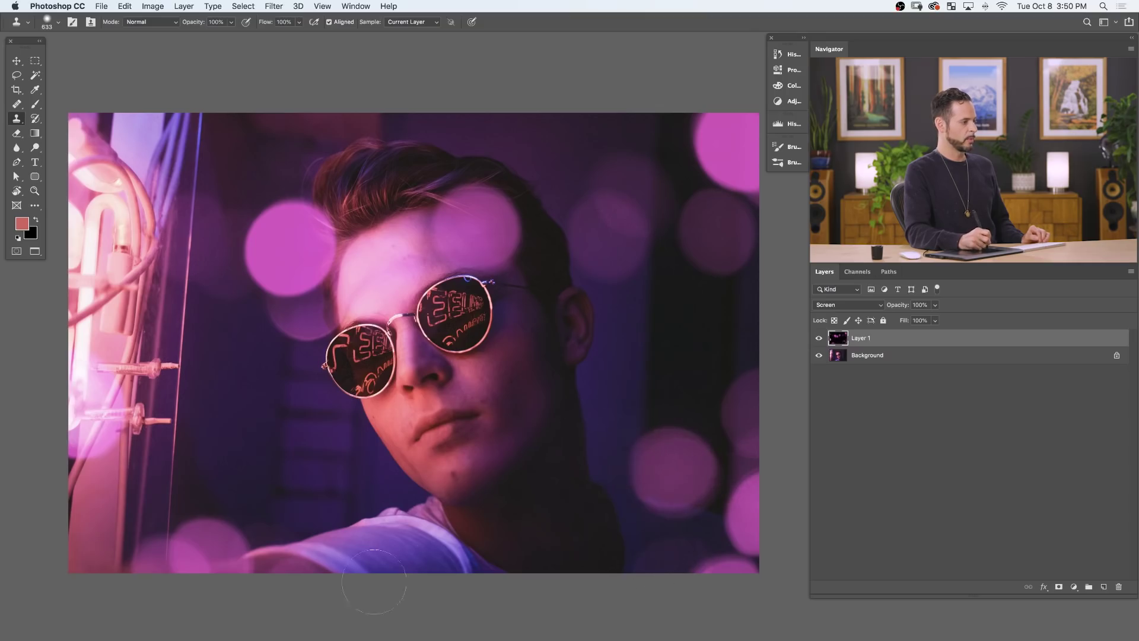
alt+click(654, 442)
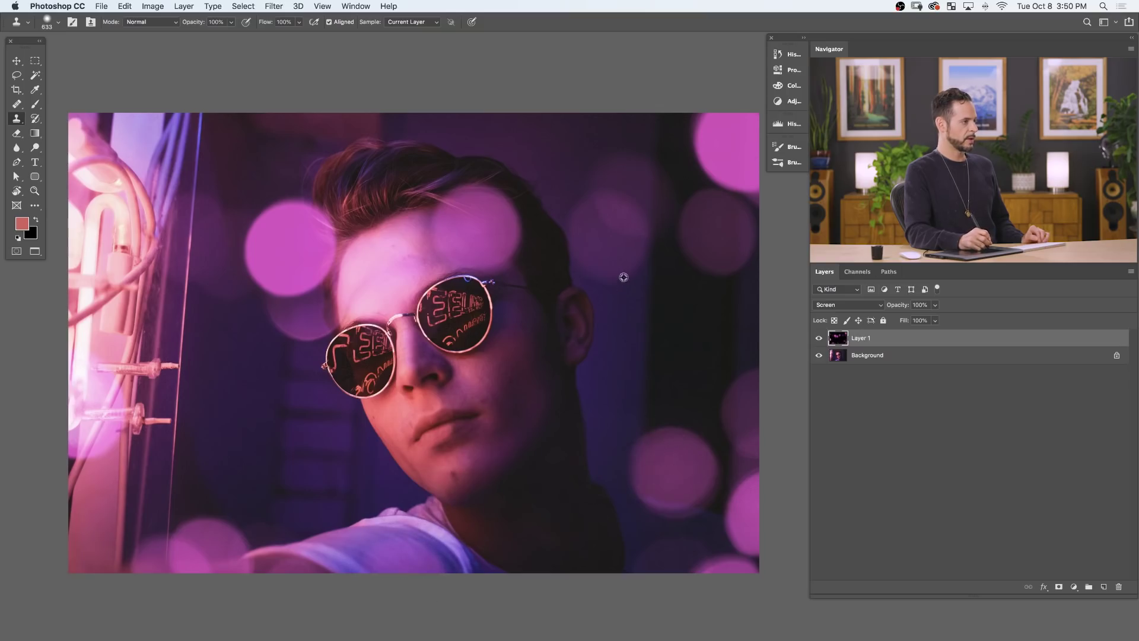
click(80, 525)
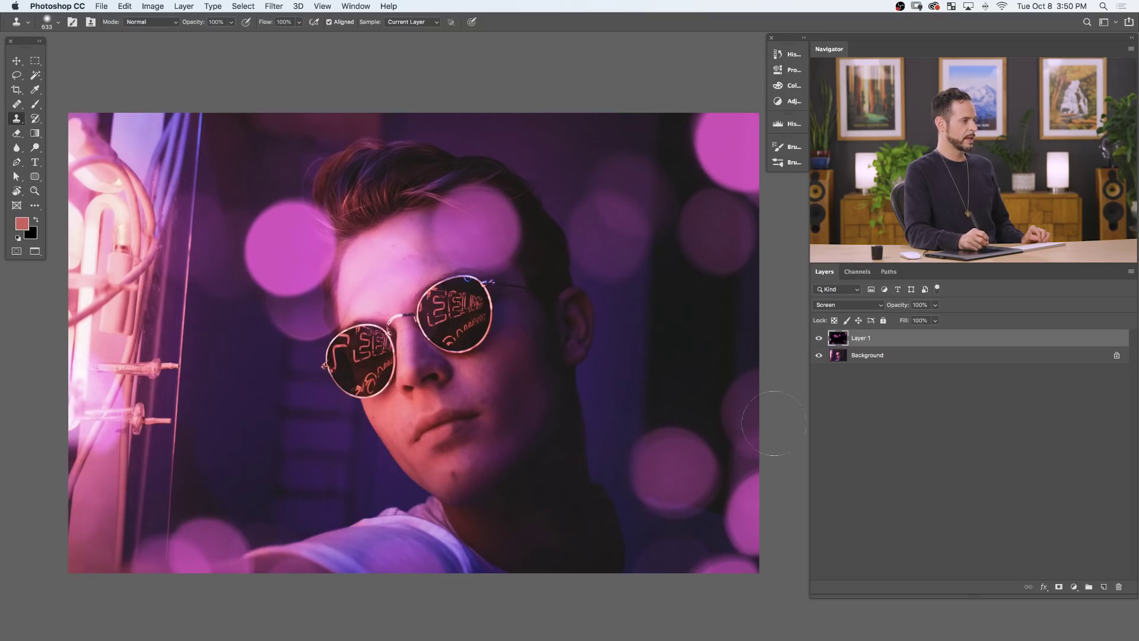
click(819, 339)
click(818, 338)
click(819, 338)
click(818, 338)
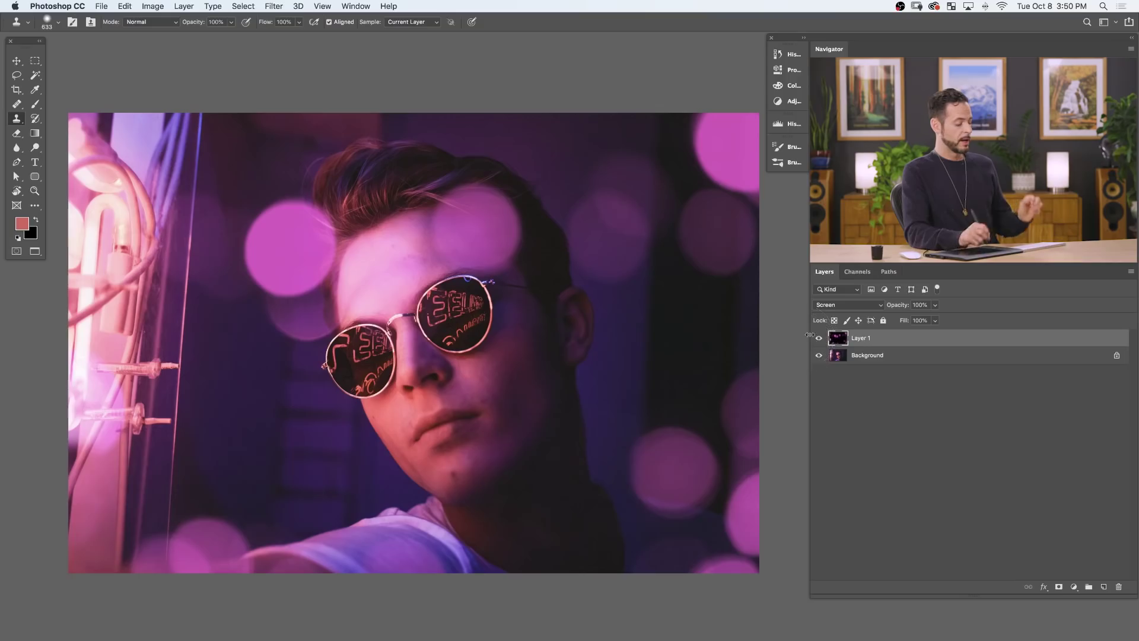
- Apply Levels to Layer 1, nudging the black slider and pulling the white input to about 195
key(super+l)
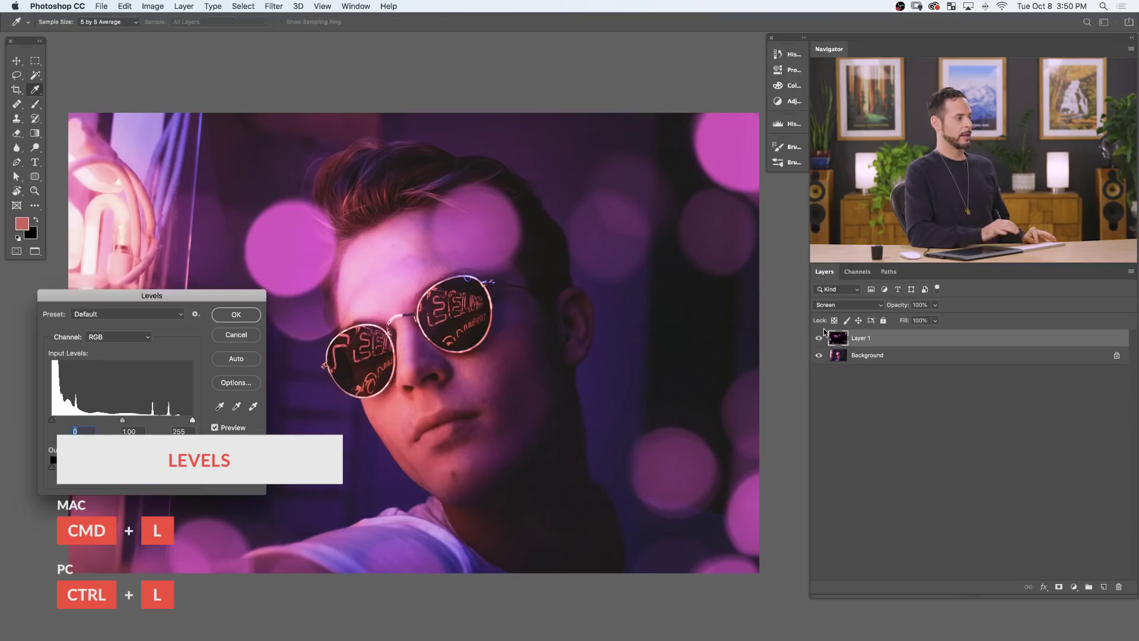
drag(205, 296, 630, 386)
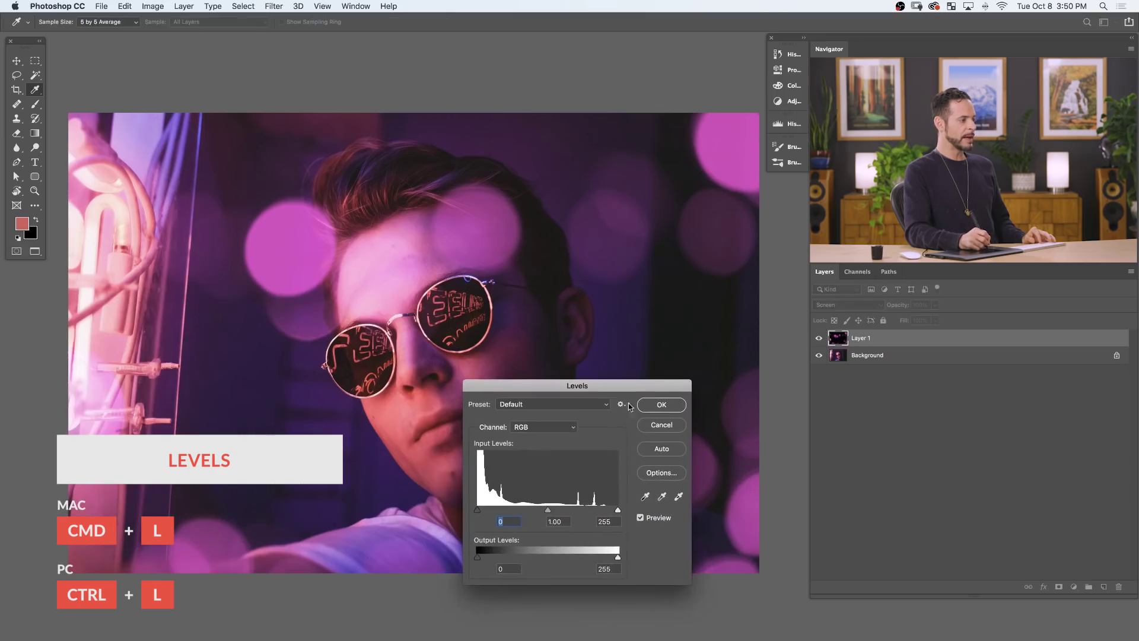
drag(479, 514, 487, 514)
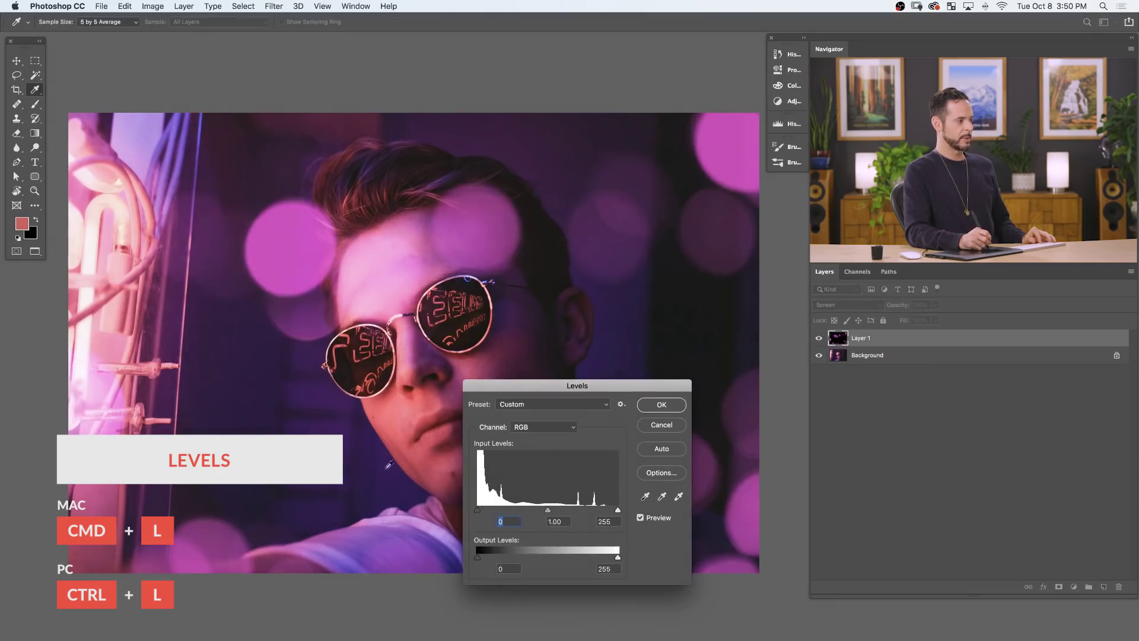
drag(478, 511, 481, 512)
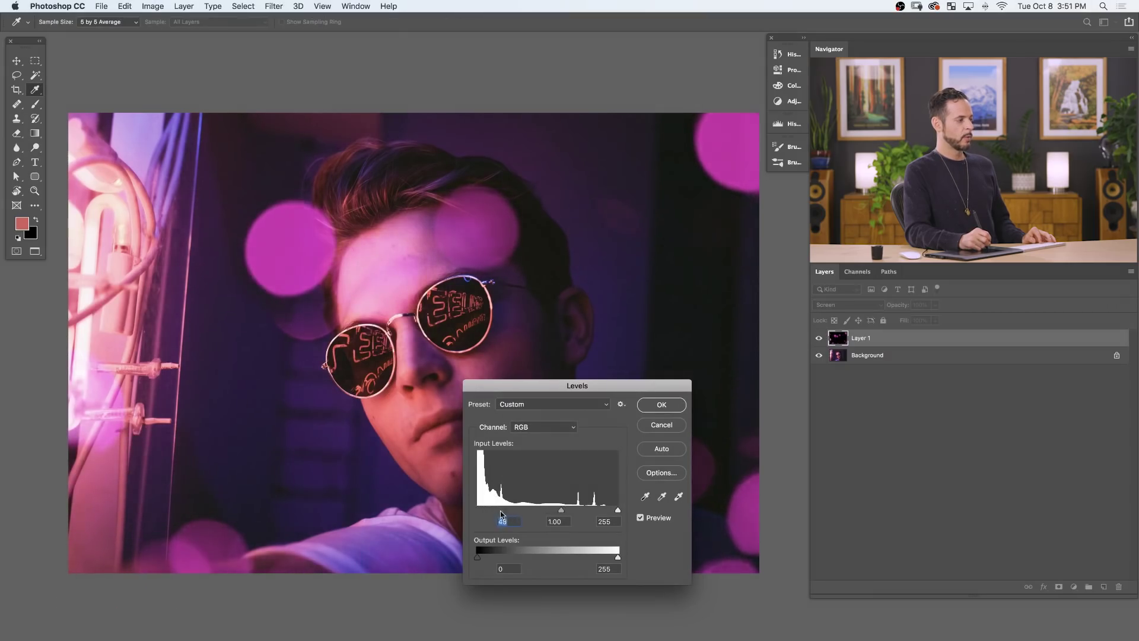
drag(500, 512, 473, 520)
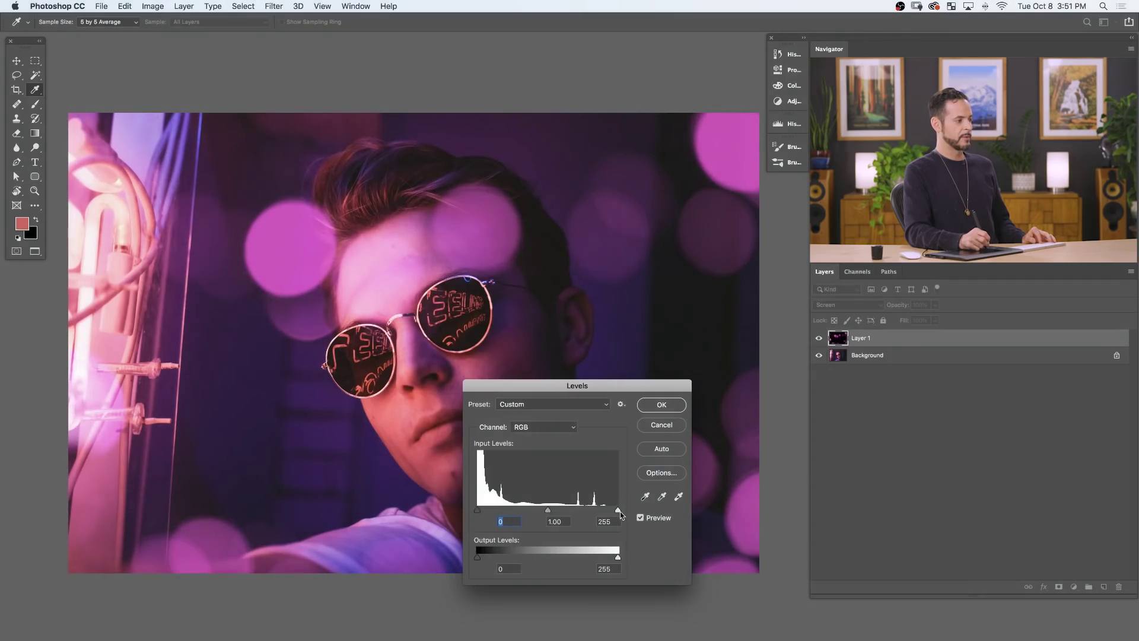
drag(608, 514, 587, 518)
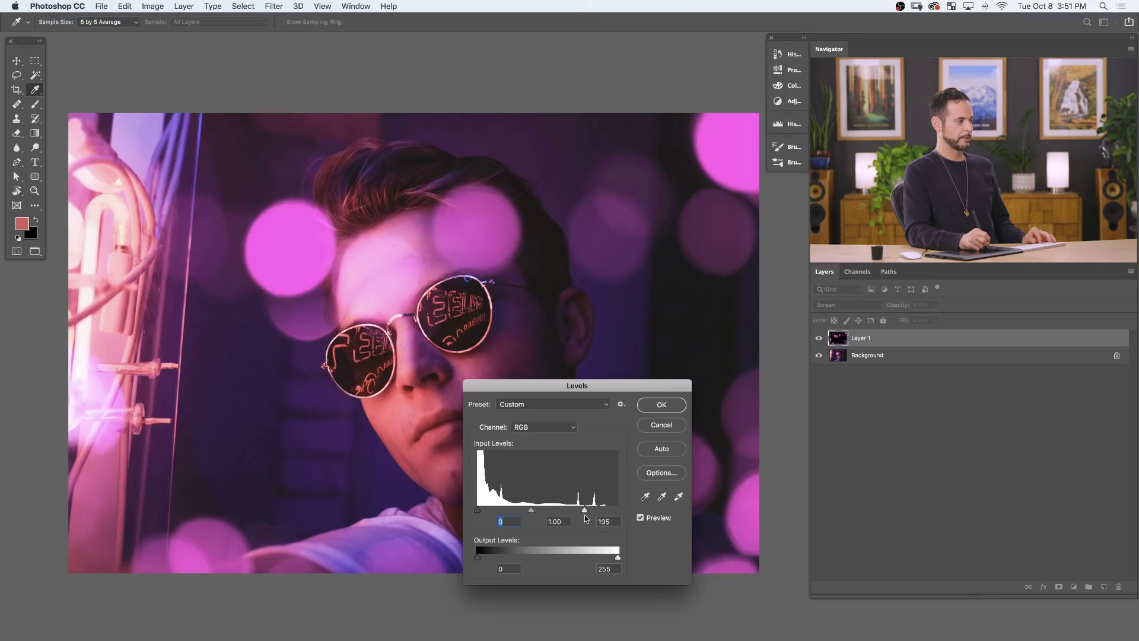
click(660, 409)
- Show Layer 1 and scale the bokeh up to about 114% by a corner handle
key(s)
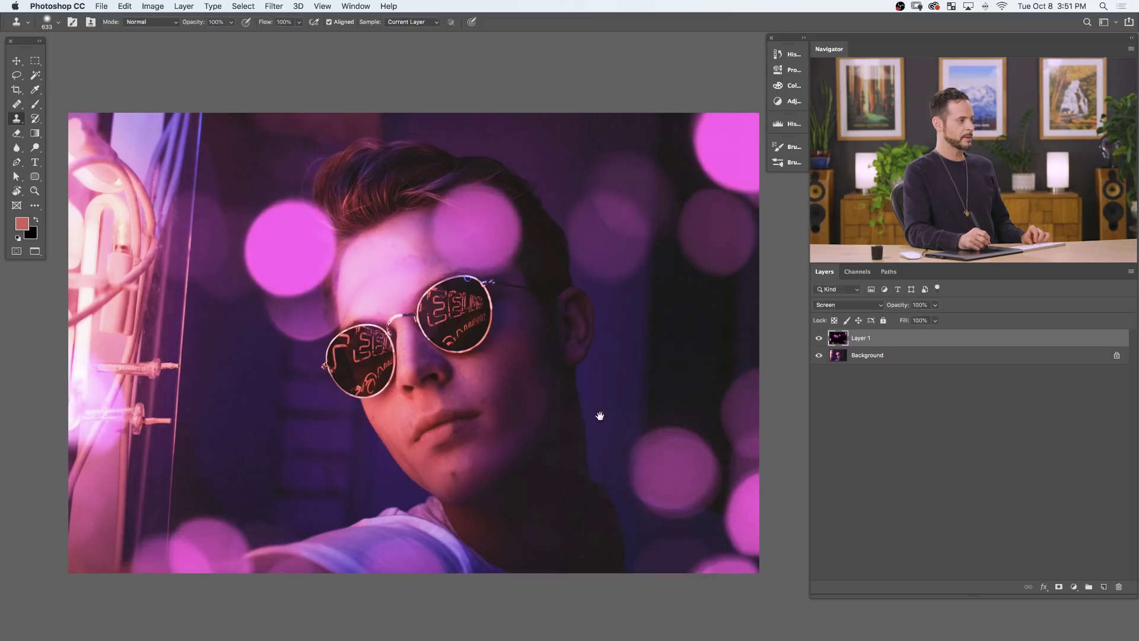
key(super+minus)
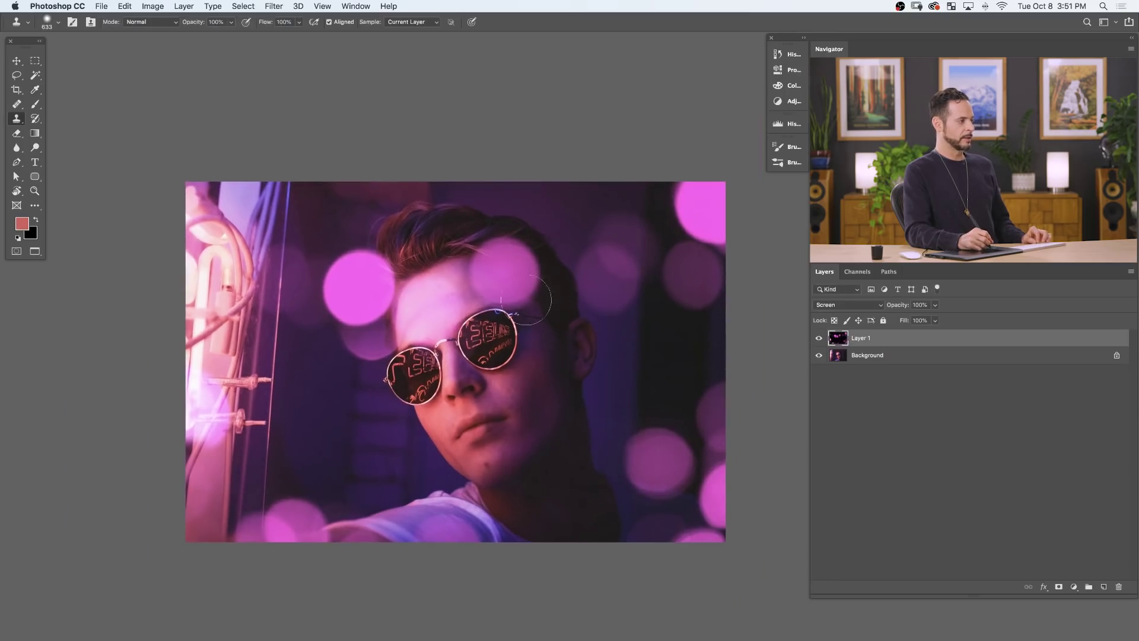
click(819, 339)
key(super+t)
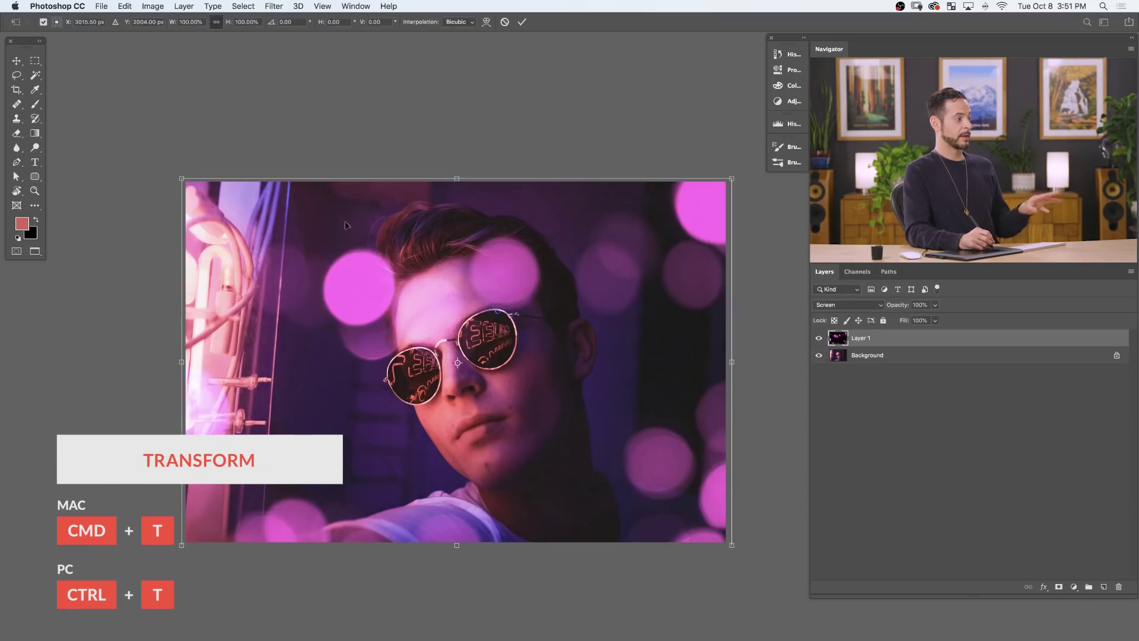
drag(178, 177, 113, 133)
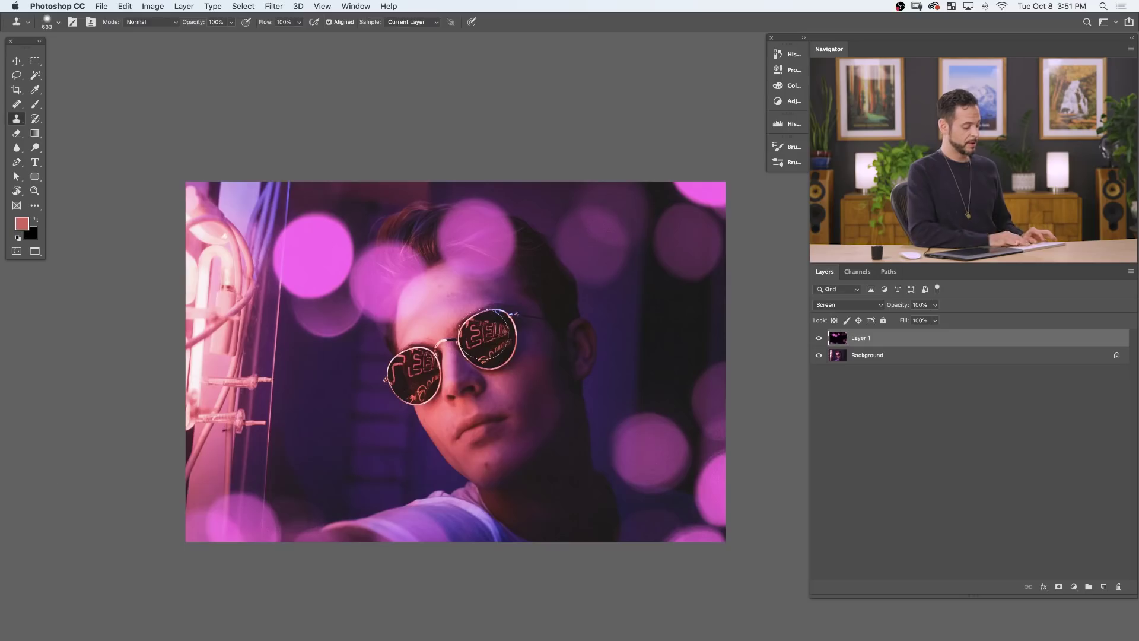
- Duplicate the bokeh layer, shift the copy left and down, and rotate it about 78°
key(super+j)
key(v)
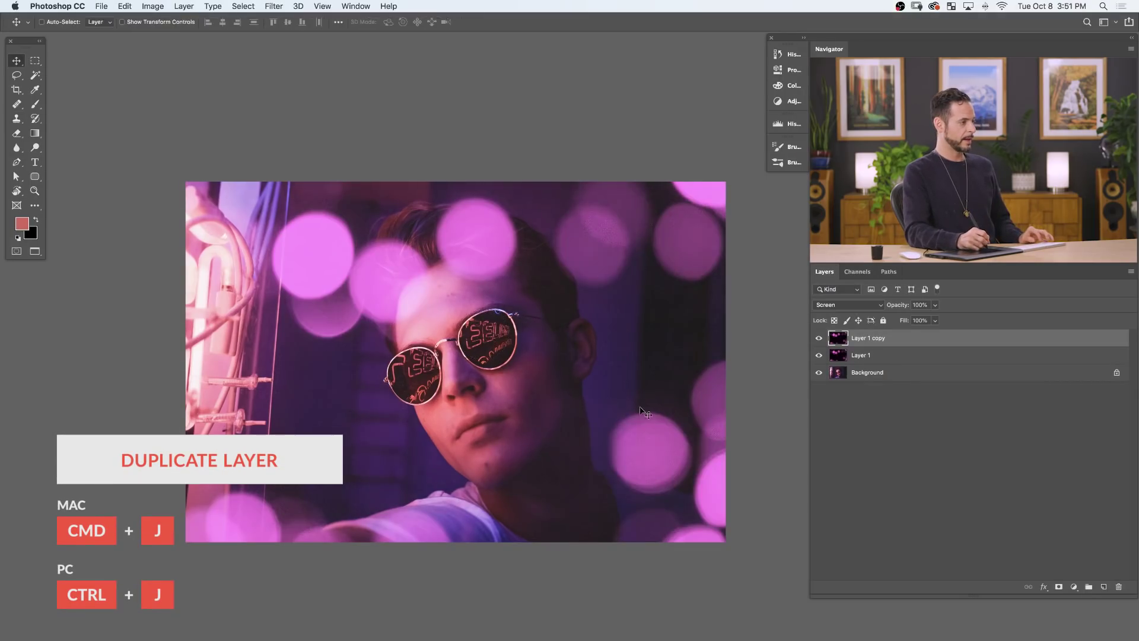
mouse_move(637, 474)
mouse_down()
mouse_move(583, 479)
mouse_move(512, 528)
mouse_up()
key(super+t)
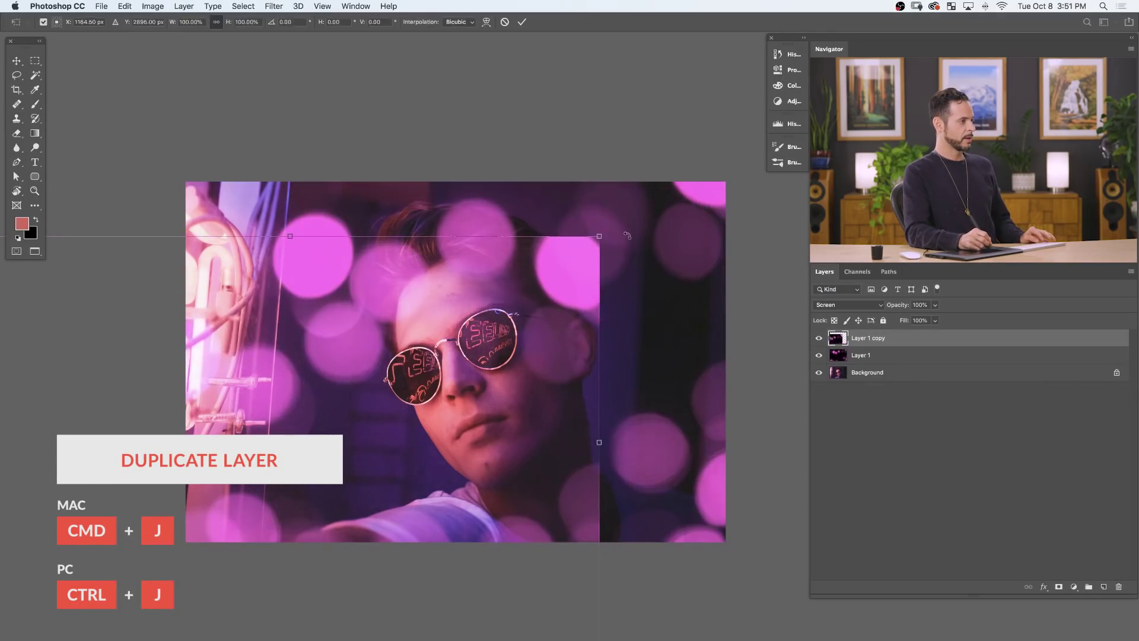
drag(627, 236, 273, 496)
key(Return)
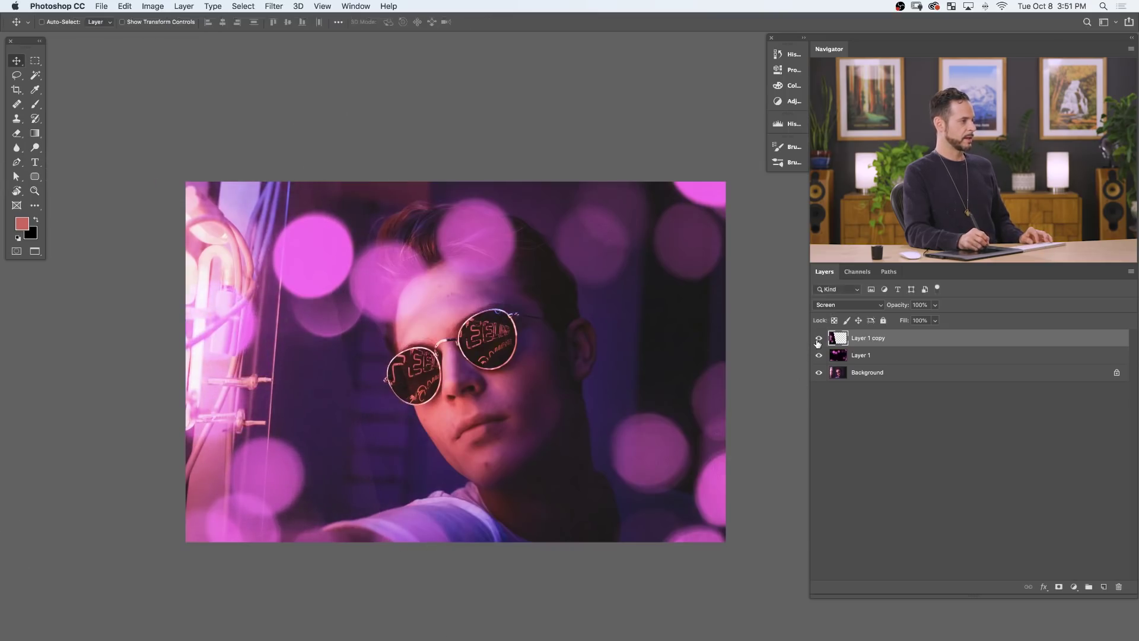
- Toggle Layer 1 copy on and off to compare, leaving it visible
click(819, 338)
click(819, 338)
click(819, 337)
click(819, 338)
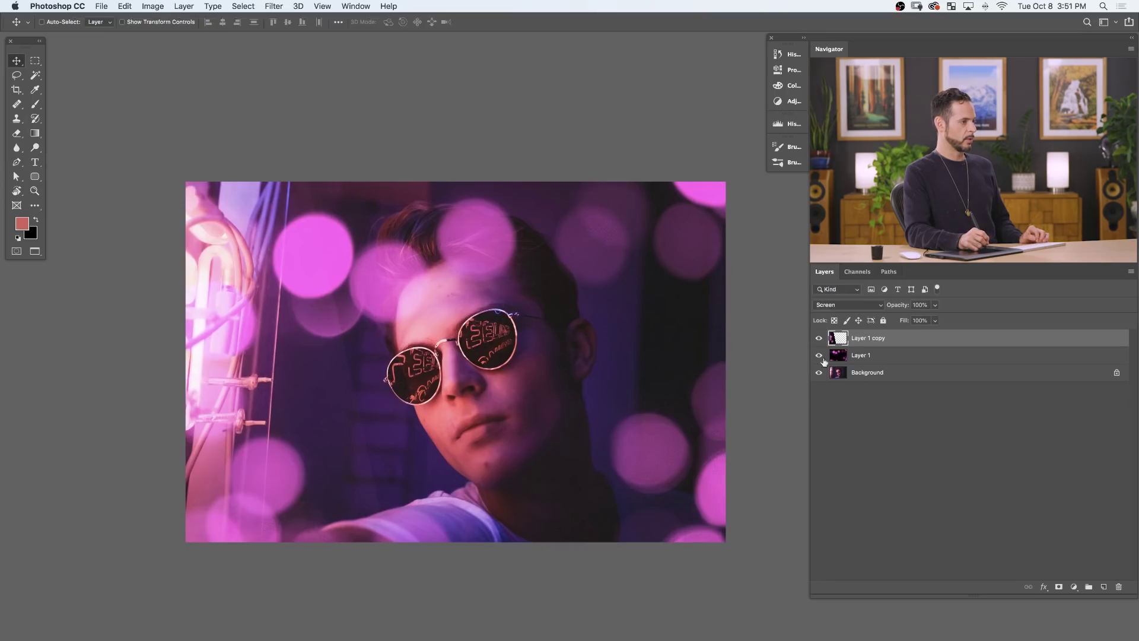
click(819, 338)
click(819, 338)
click(819, 338)
click(819, 338)
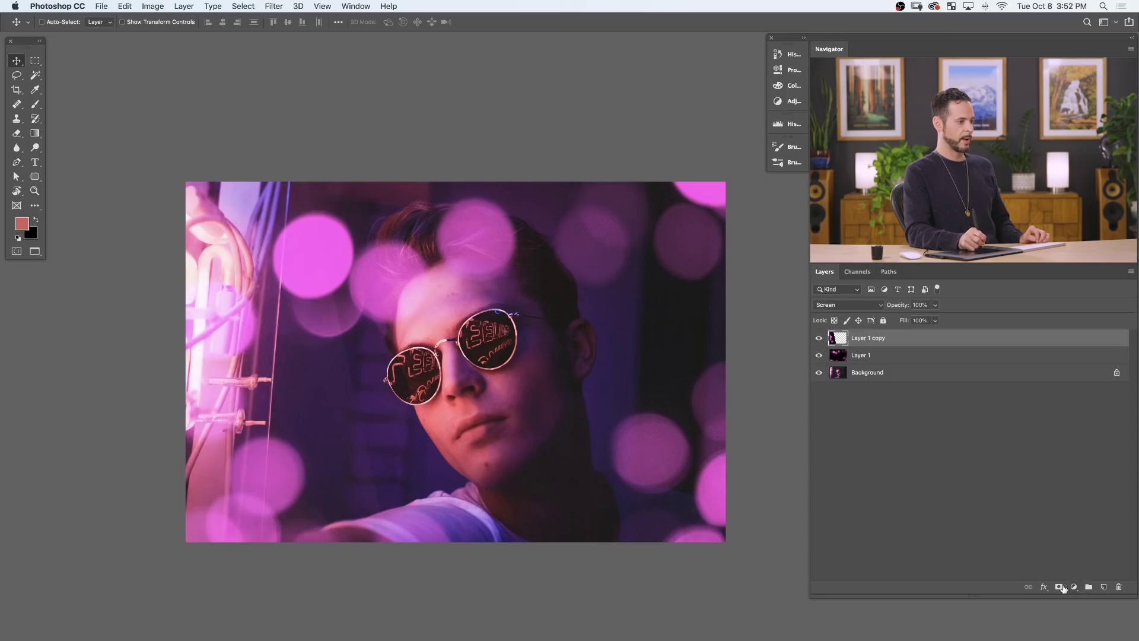
- Mask Layer 1 copy and paint black with a roughly 990 px brush to hide part of it
click(1059, 587)
key(b)
mouse_move(363, 344)
mouse_down()
mouse_move(390, 349)
mouse_move(375, 344)
mouse_up()
drag(351, 381, 361, 380)
key(x)
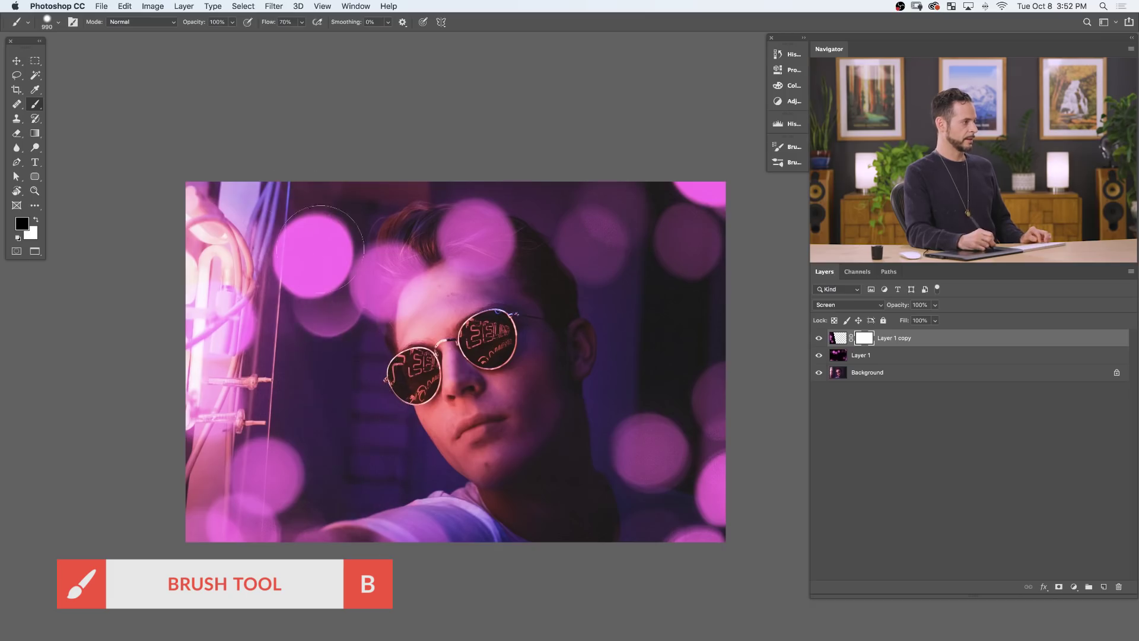
drag(320, 249, 415, 522)
click(818, 339)
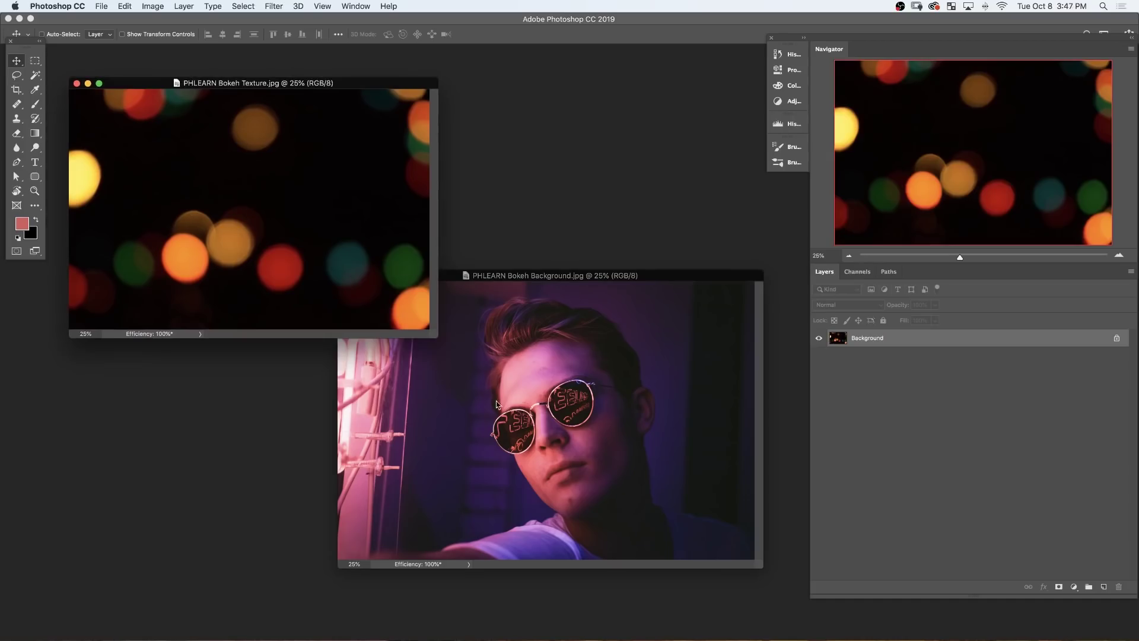
- Screen the bokeh texture over the portrait, colourise it magenta (hue 359), enlarge it, and set the Levels white point to 182
drag(496, 401, 539, 401)
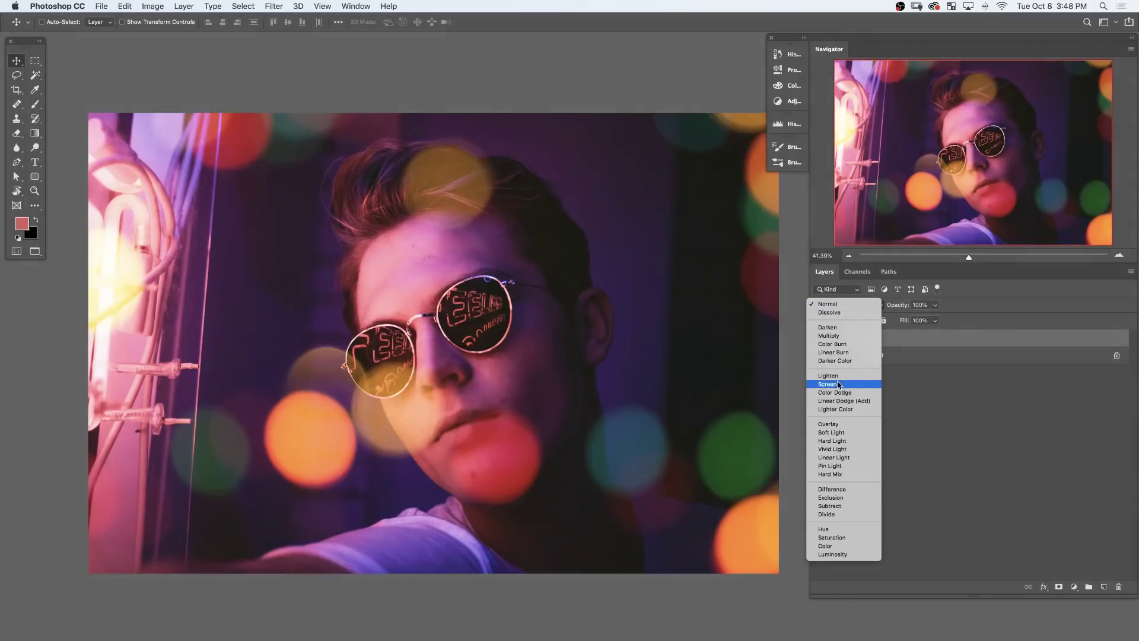
click(829, 383)
key(super+u)
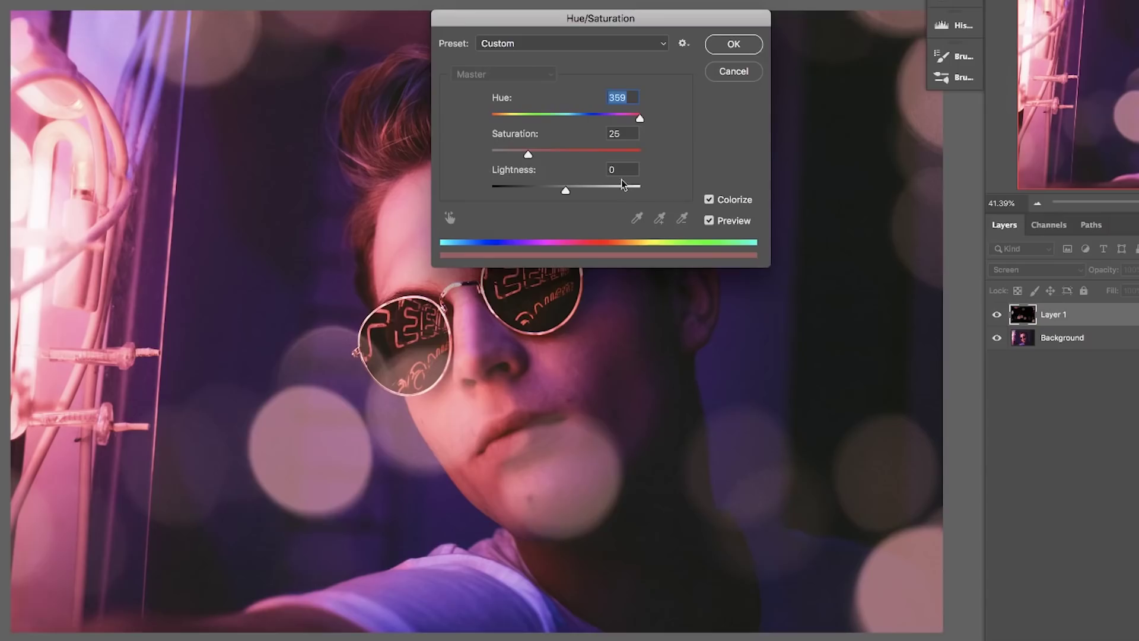
drag(503, 216, 525, 218)
drag(639, 118, 613, 116)
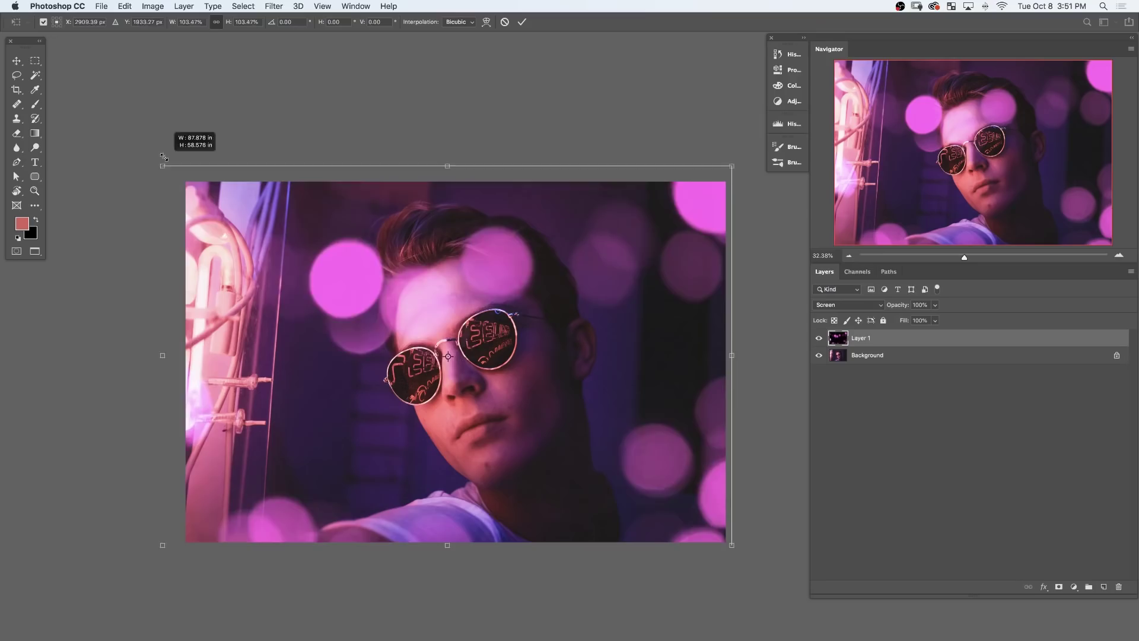
drag(164, 157, 112, 132)
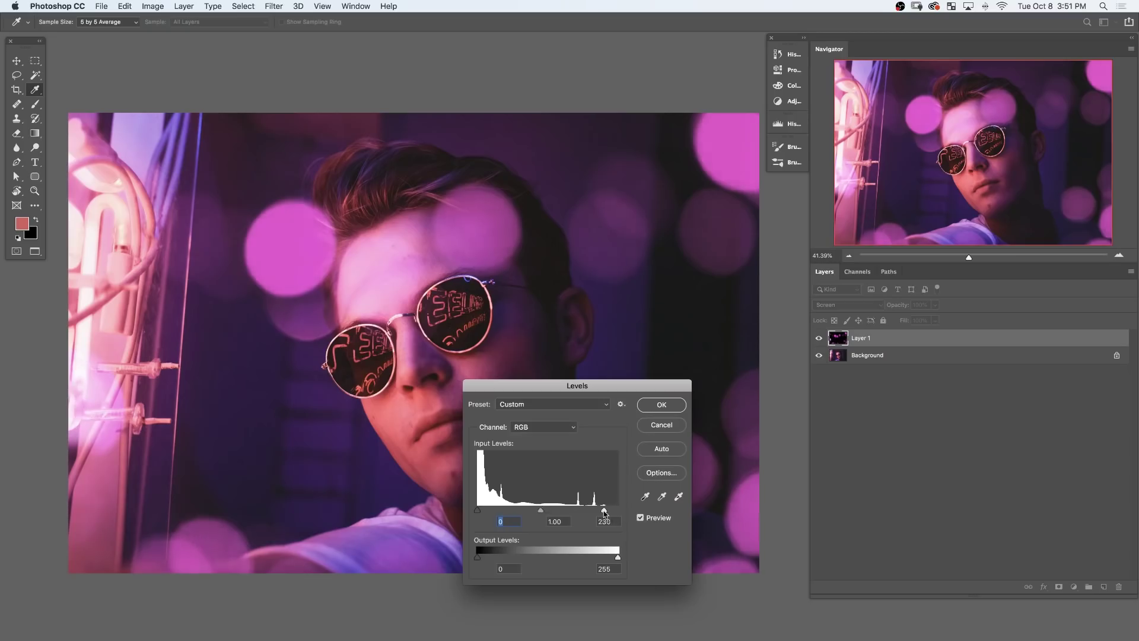
mouse_move(604, 514)
mouse_down()
mouse_move(579, 516)
mouse_move(591, 516)
mouse_up()
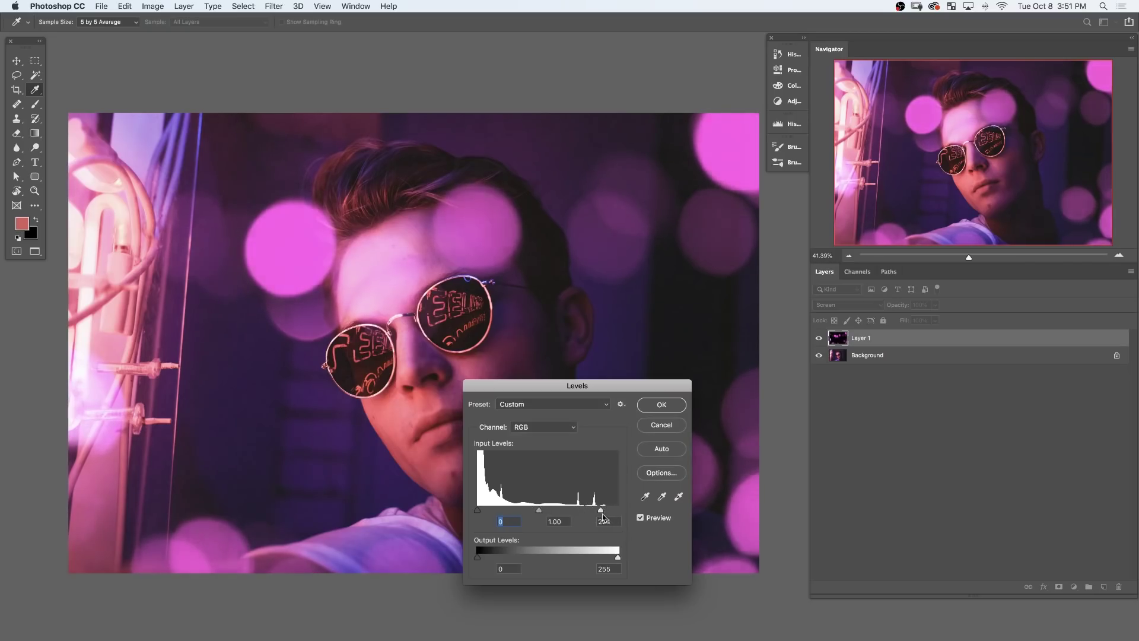